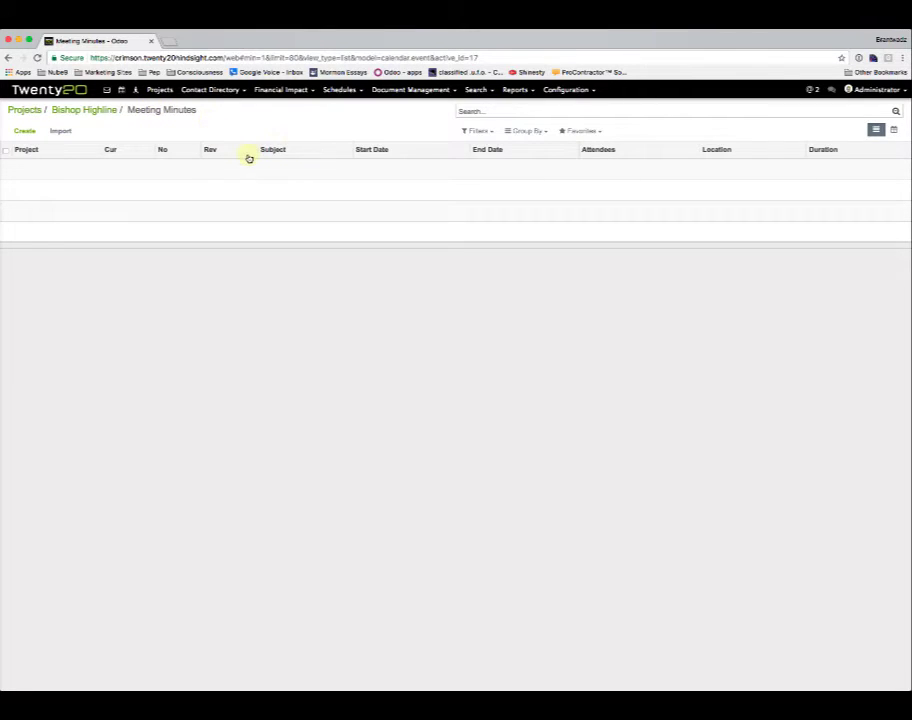
Create a meeting record of type Project Meeting with the subject "Weekly OAC", keeping the category Owner/Architect/Contractor
{"action": "left_click", "coordinate": [24, 131]}
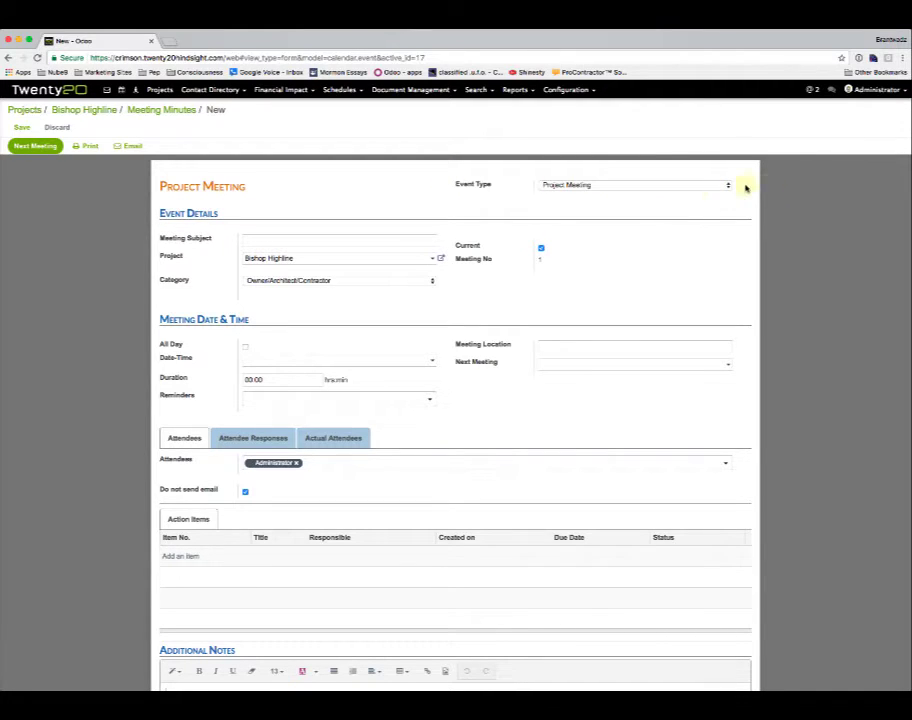
{"action": "left_click", "coordinate": [652, 188]}
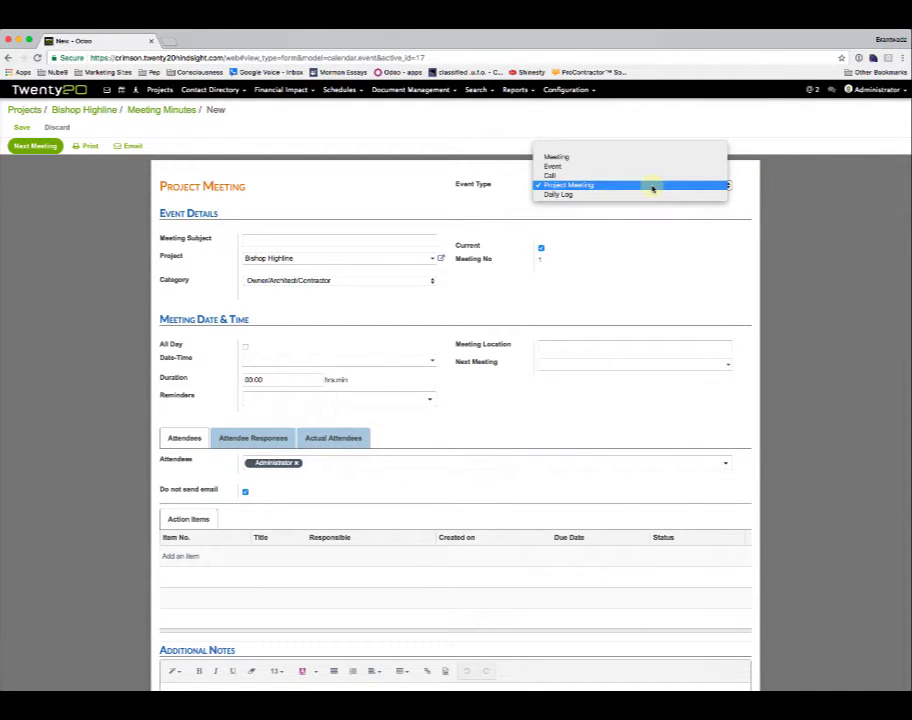
{"action": "left_click", "coordinate": [571, 186]}
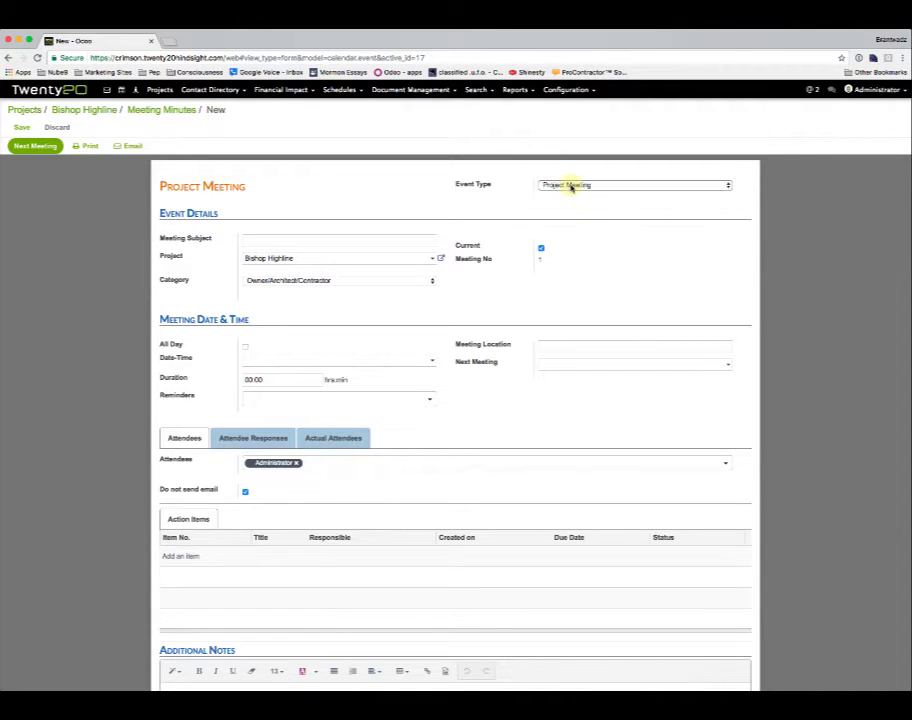
{"action": "left_click", "coordinate": [391, 242]}
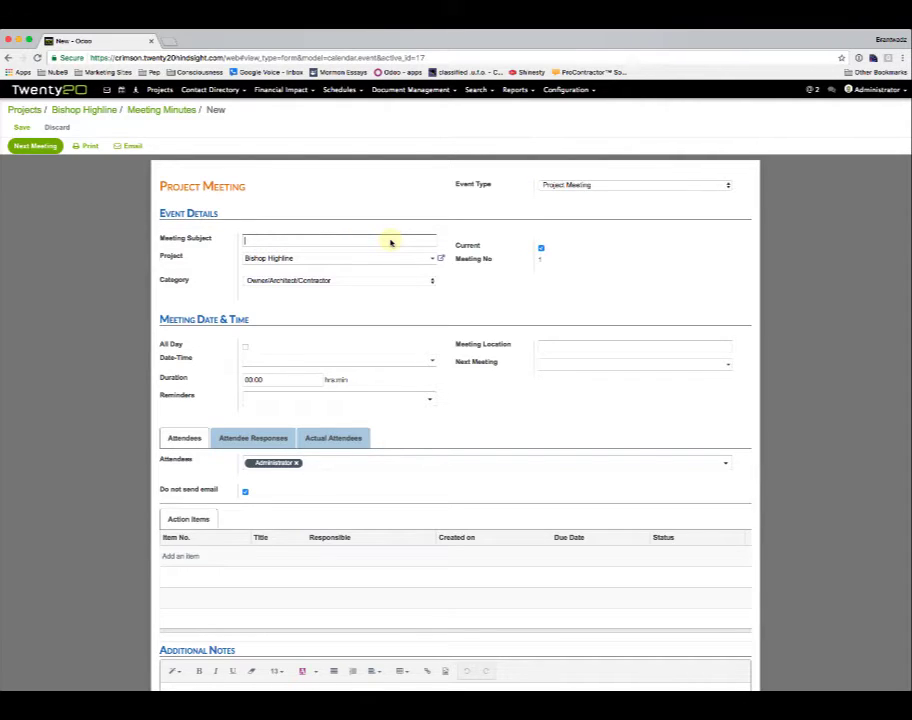
{"action": "type", "text": "Weekly OAC"}
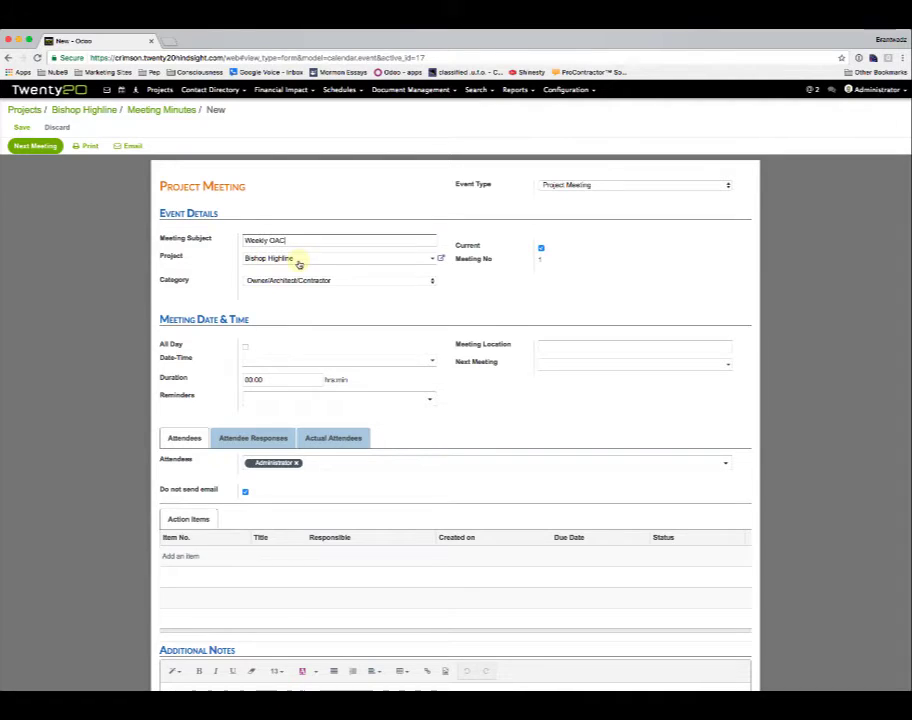
{"action": "left_click", "coordinate": [432, 282]}
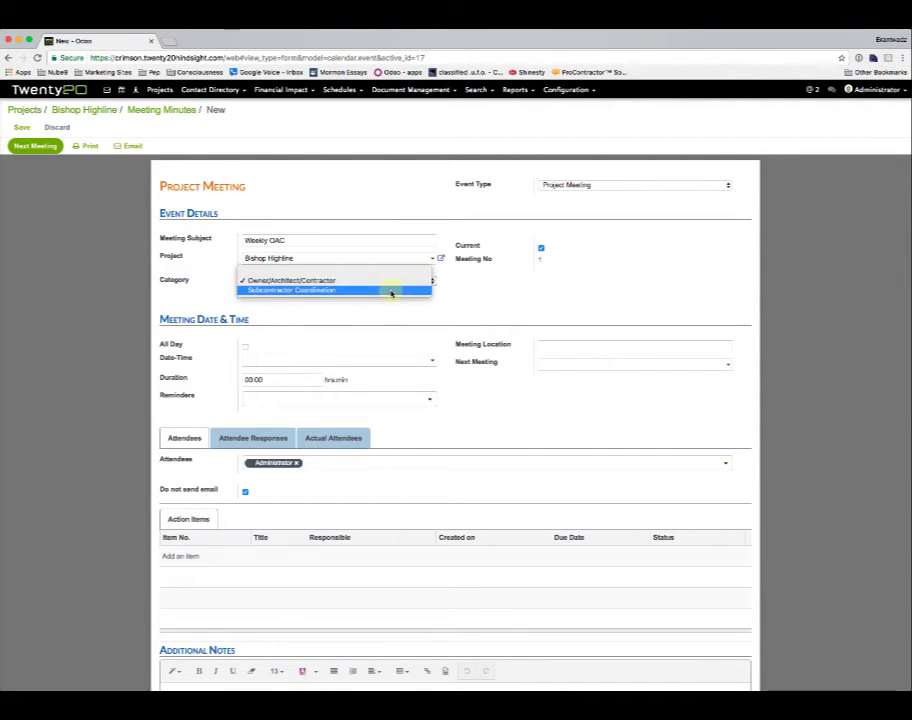
{"action": "left_click", "coordinate": [470, 292]}
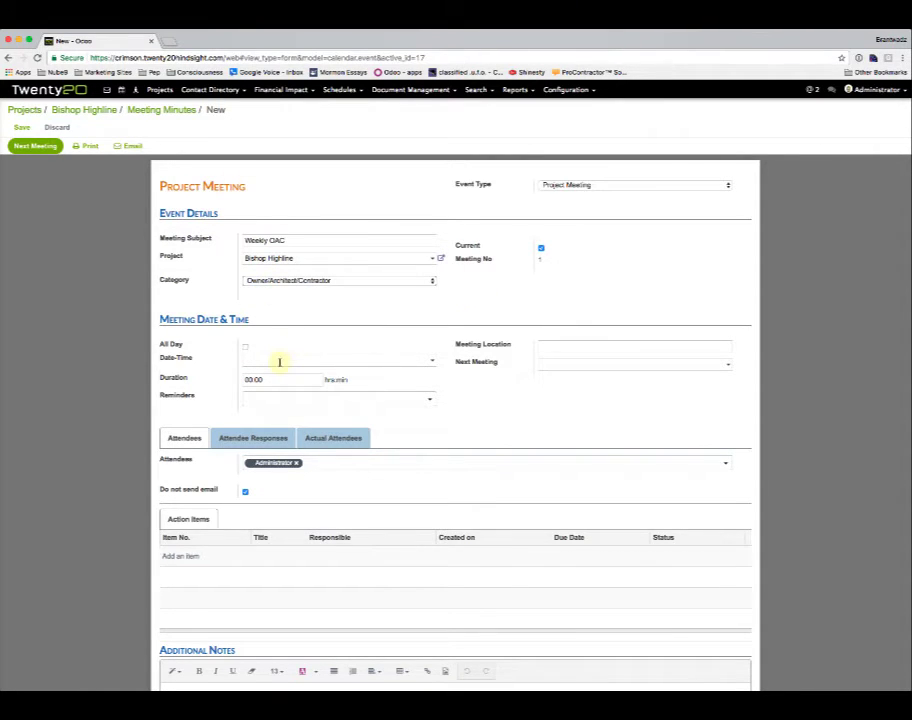
Set the meeting's date to 02/20/2017 and its start time to hour 08, minute 00
{"action": "left_click", "coordinate": [281, 362]}
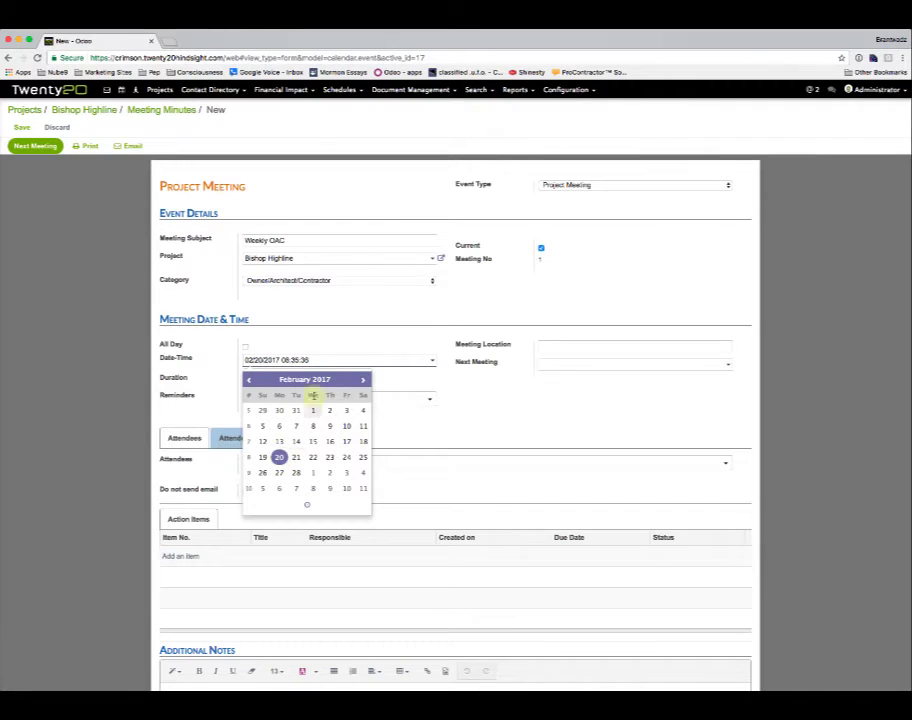
{"action": "left_click", "coordinate": [305, 360]}
{"action": "left_click", "coordinate": [283, 359]}
{"action": "left_click", "coordinate": [308, 507]}
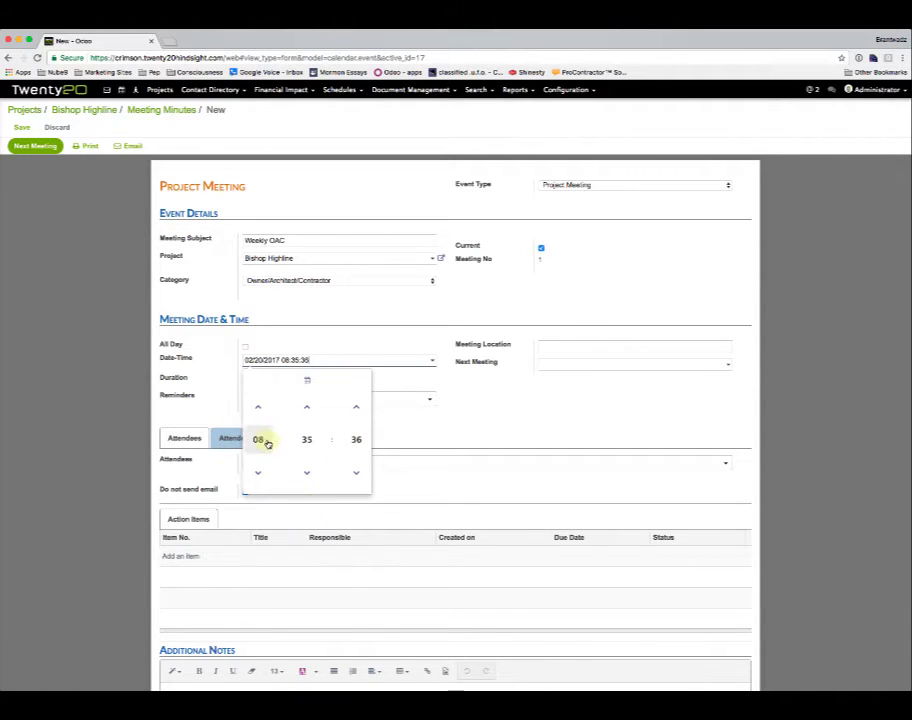
{"action": "left_click", "coordinate": [258, 440]}
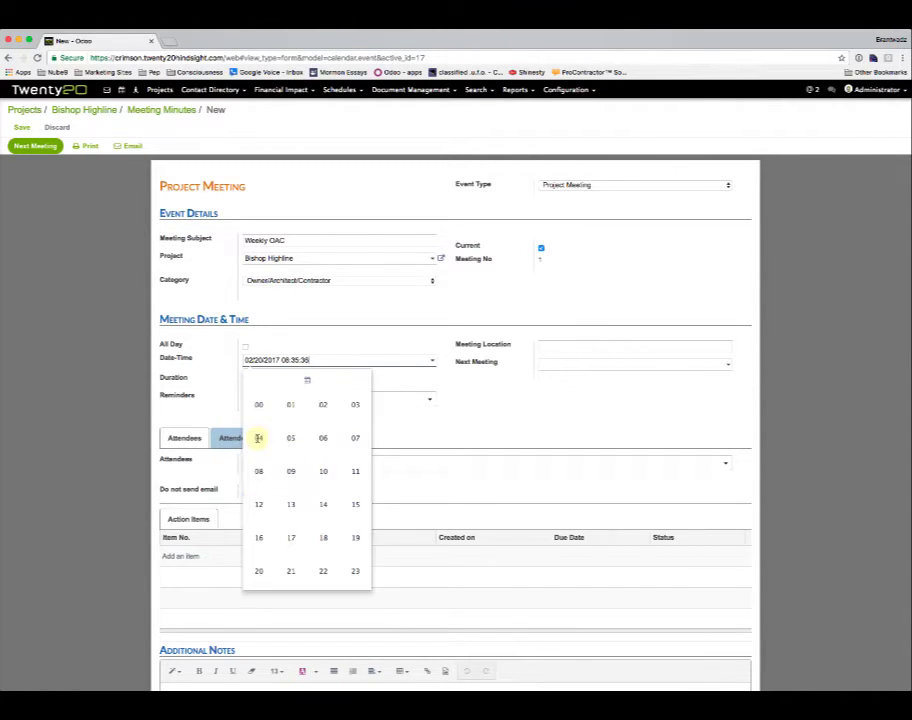
{"action": "left_click", "coordinate": [258, 470]}
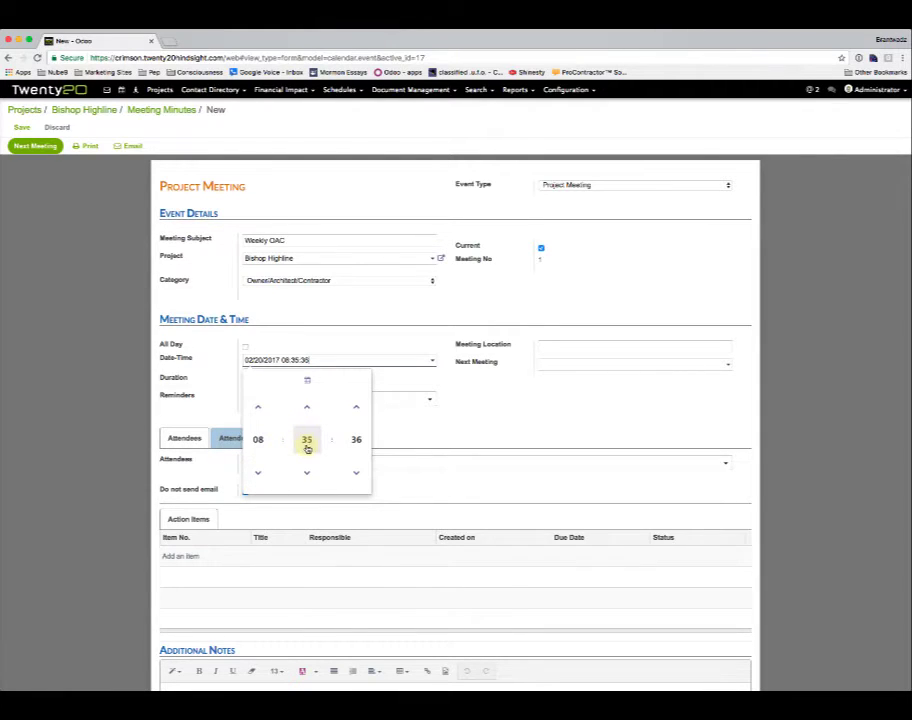
{"action": "left_click", "coordinate": [306, 440]}
{"action": "left_click", "coordinate": [258, 404]}
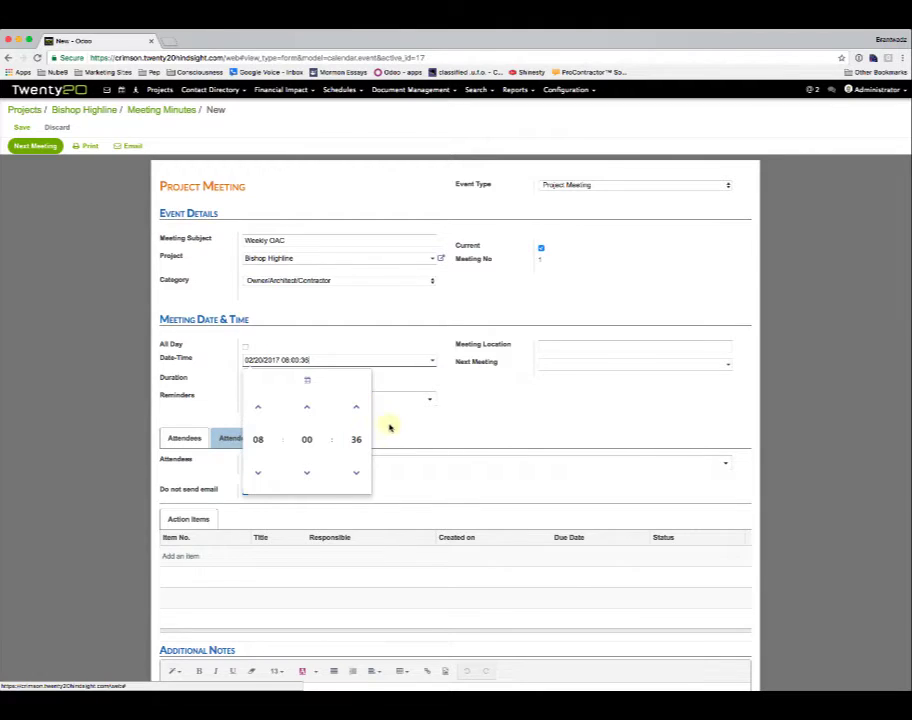
{"action": "left_click", "coordinate": [395, 426]}
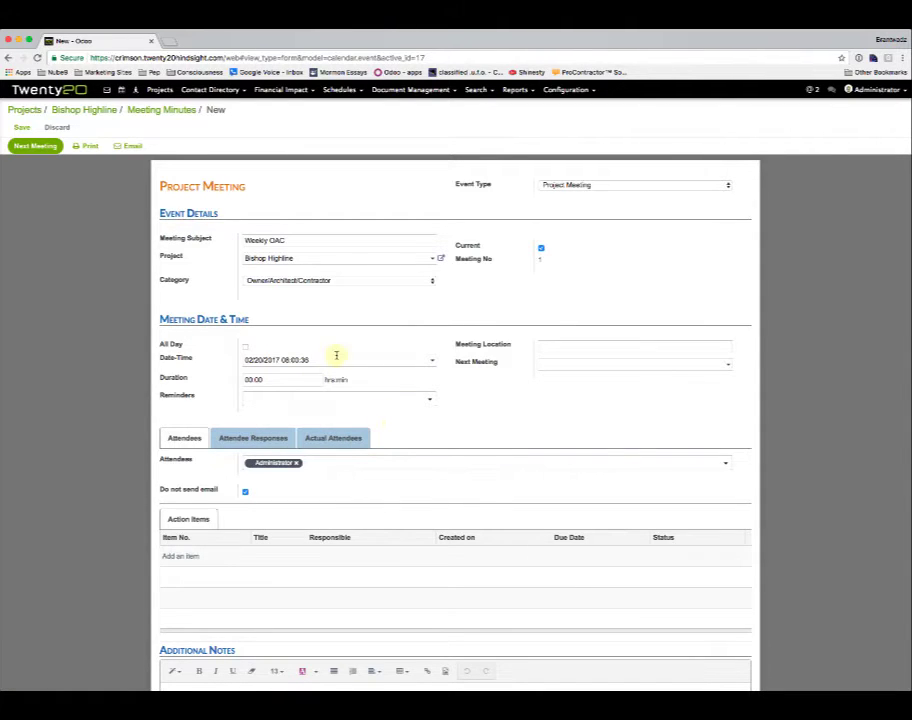
Set the meeting's duration to 2.00 hours
{"action": "left_click_drag", "start_coordinate": [277, 379], "coordinate": [208, 377]}
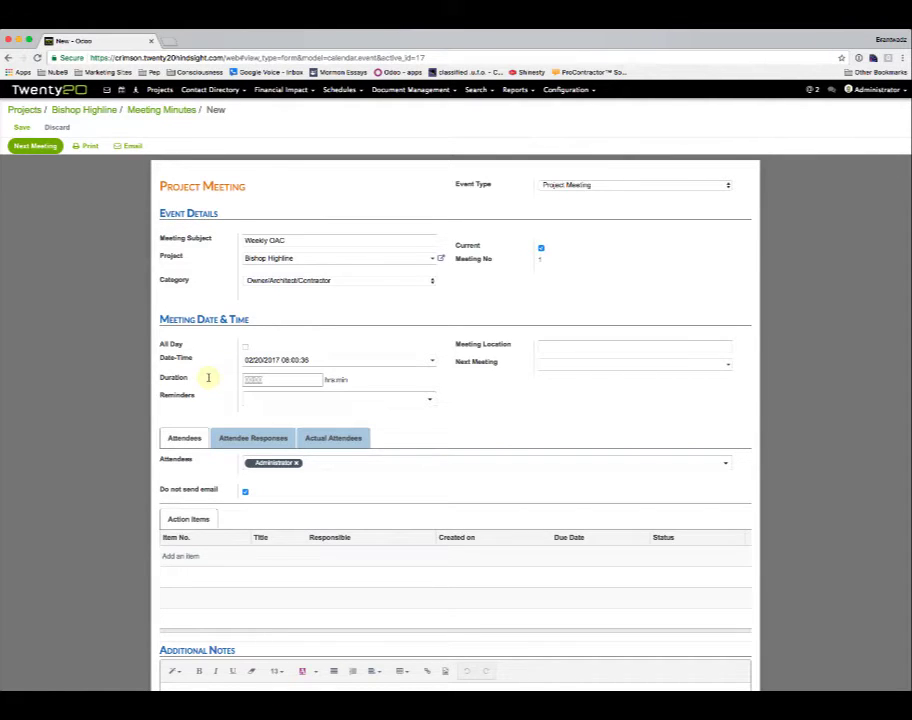
{"action": "type", "text": "120"}
{"action": "type", "text": ":00"}
{"action": "key", "text": "Tab"}
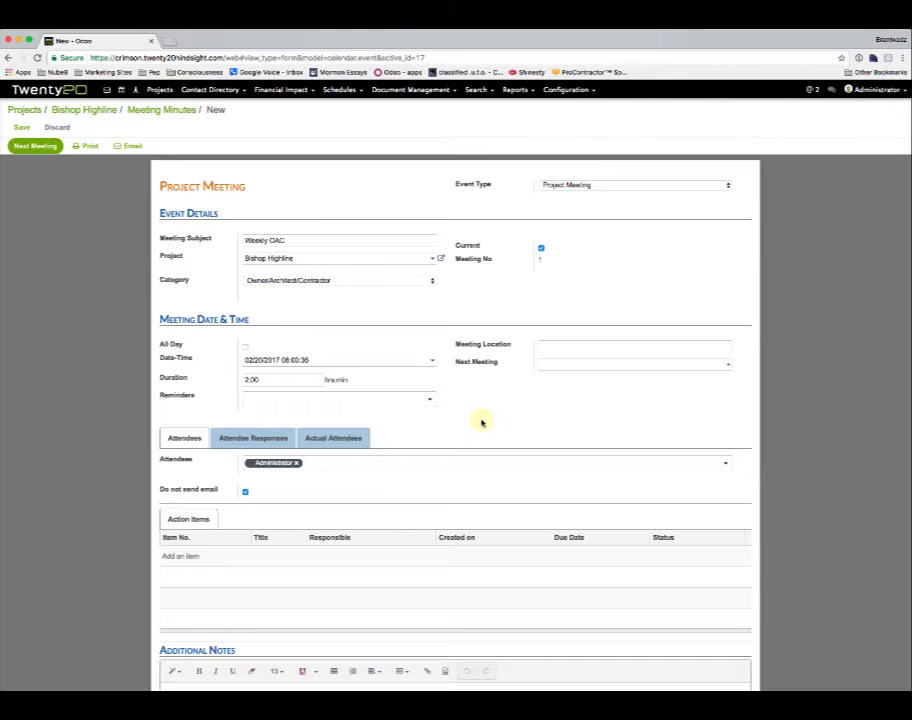
Enter "Job Site" as the meeting location and set the next meeting date to 02/27/2017
{"action": "left_click", "coordinate": [585, 347]}
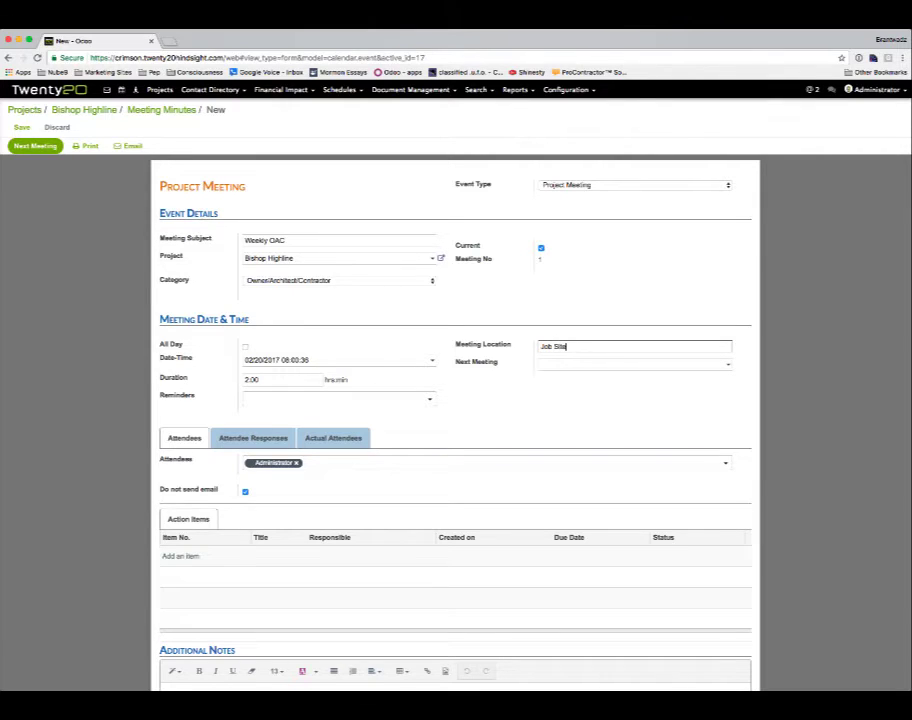
{"action": "key", "text": "Tab"}
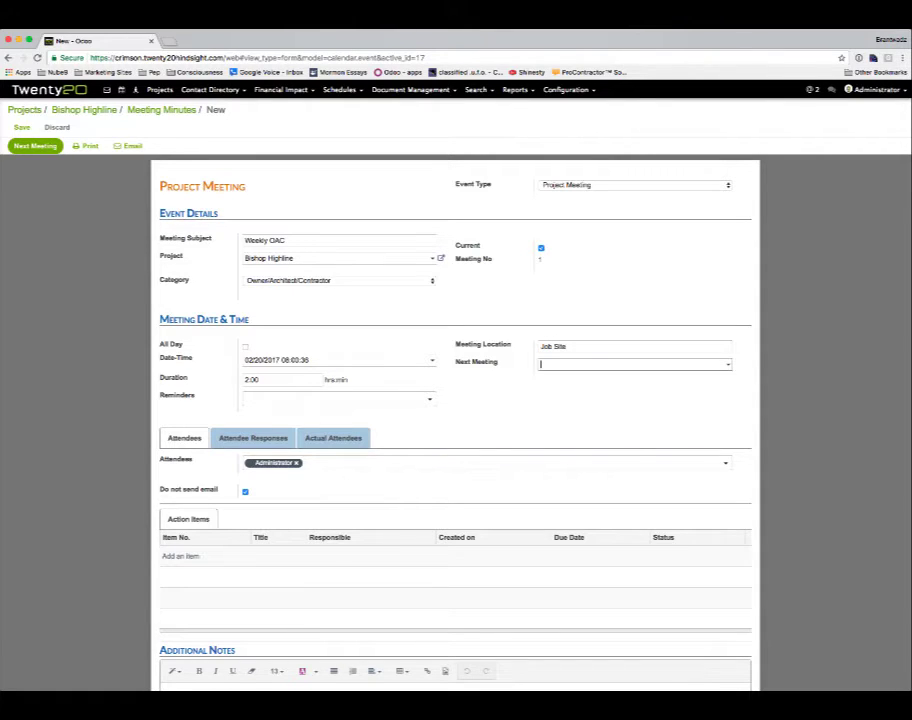
{"action": "left_click", "coordinate": [622, 365]}
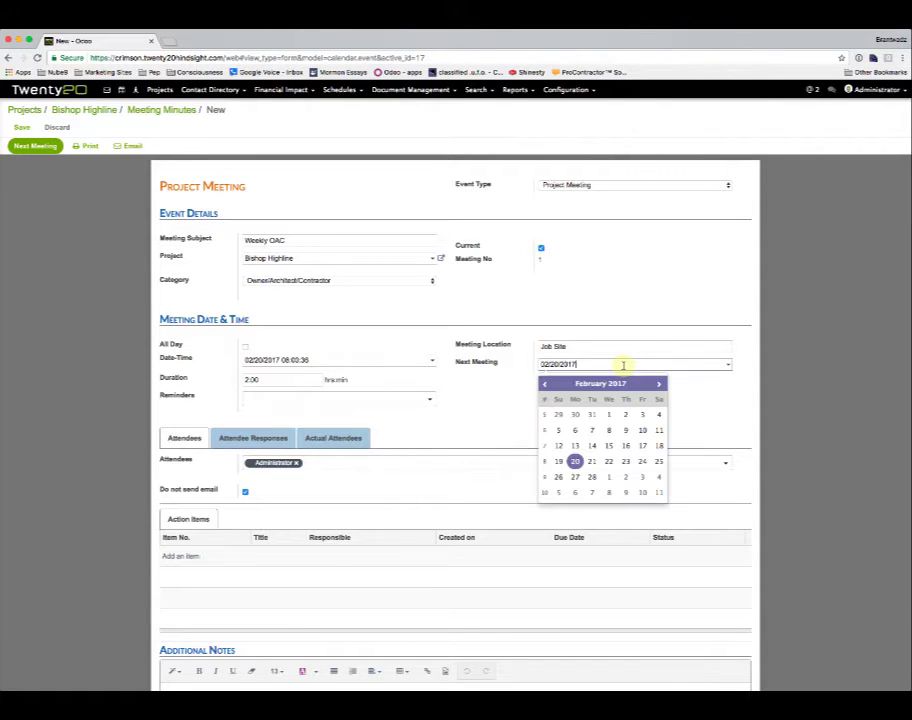
{"action": "left_click", "coordinate": [576, 477]}
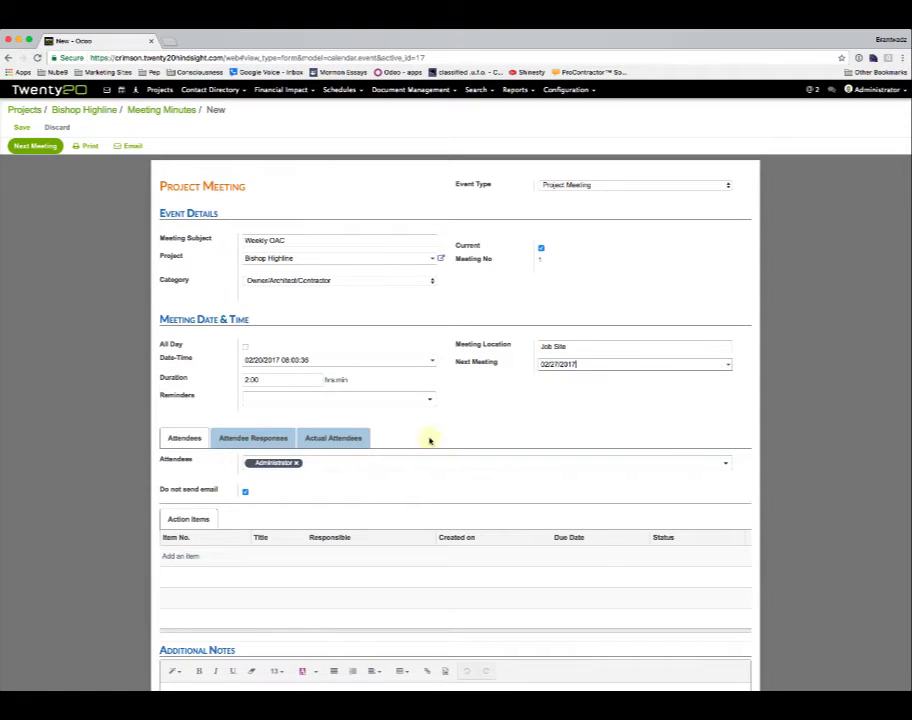
Add the two Crimson Building Company, LLC contacts as meeting attendees alongside Administrator
{"action": "left_click", "coordinate": [187, 440]}
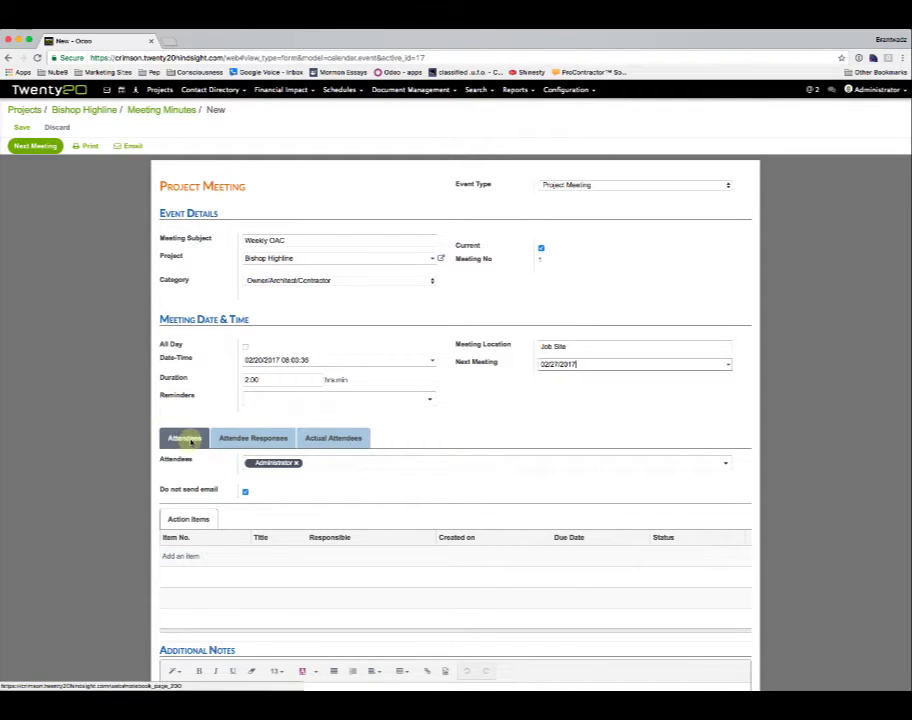
{"action": "left_click", "coordinate": [333, 465]}
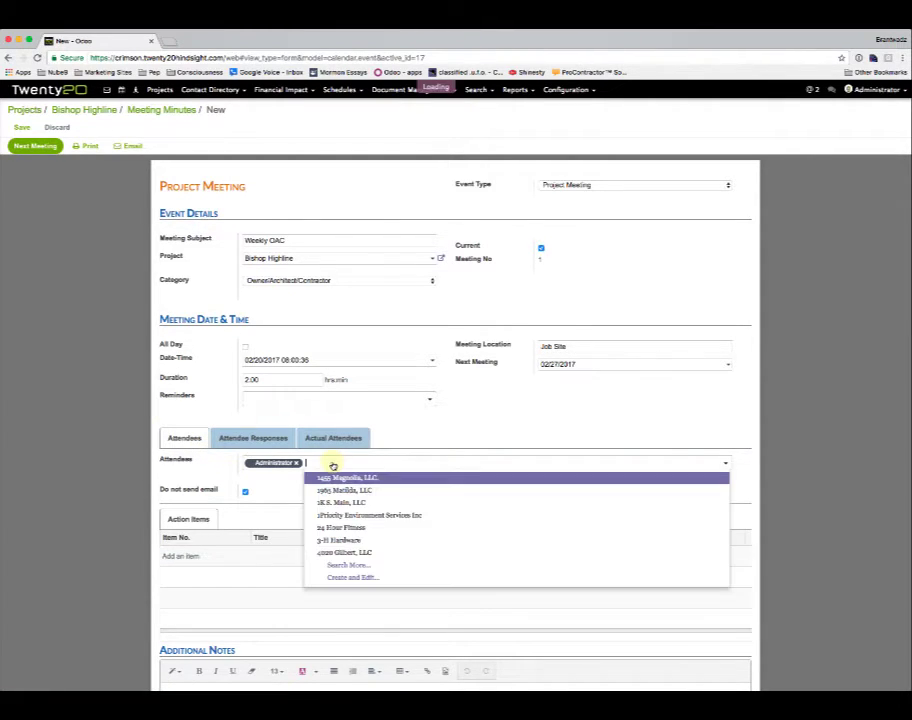
{"action": "type", "text": "brant"}
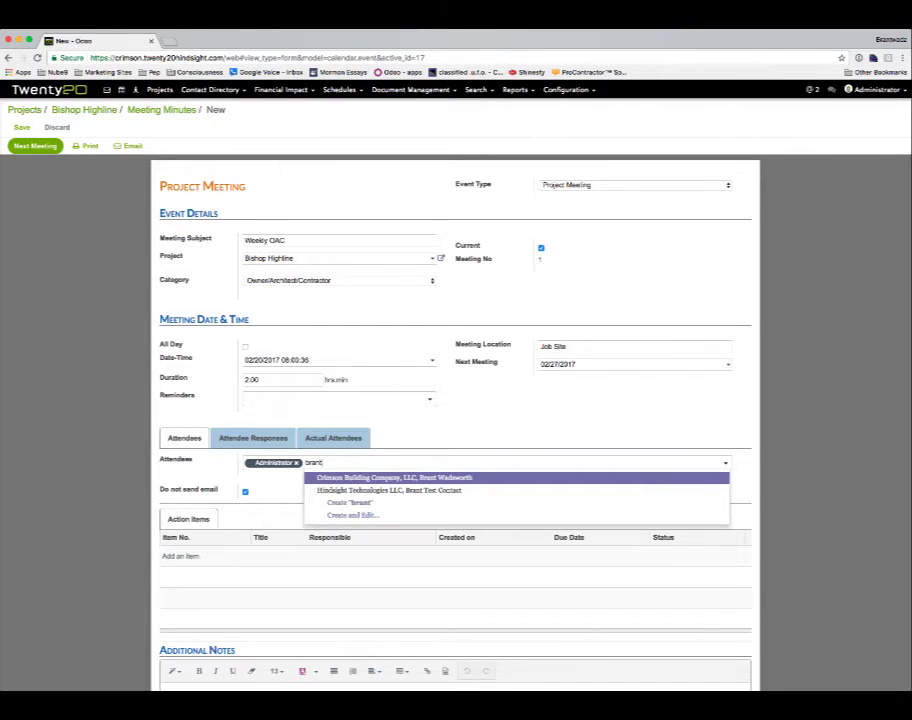
{"action": "key", "text": "Return"}
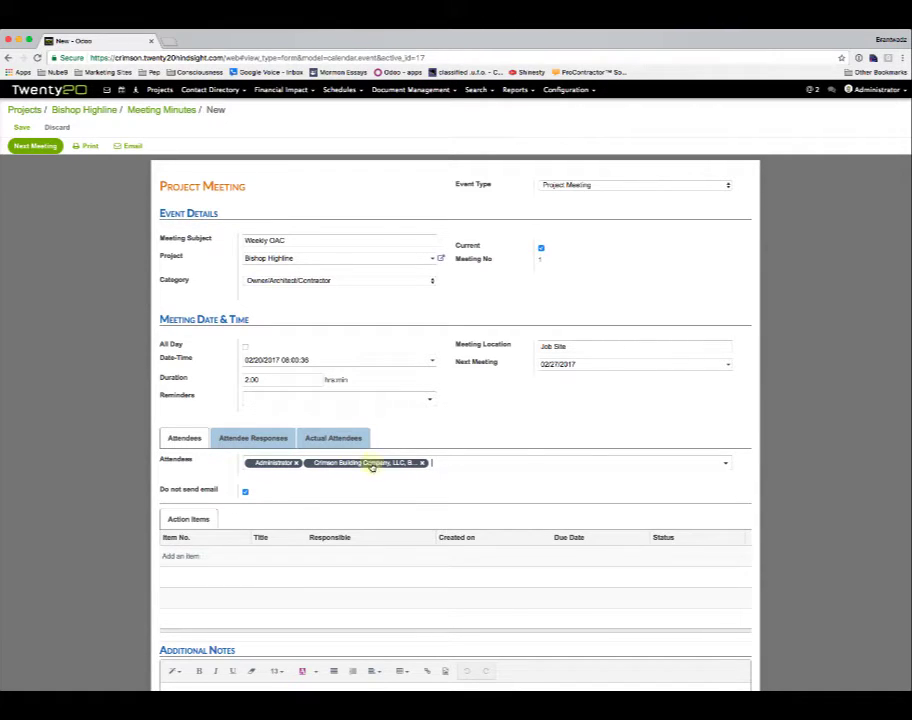
{"action": "type", "text": "rusty"}
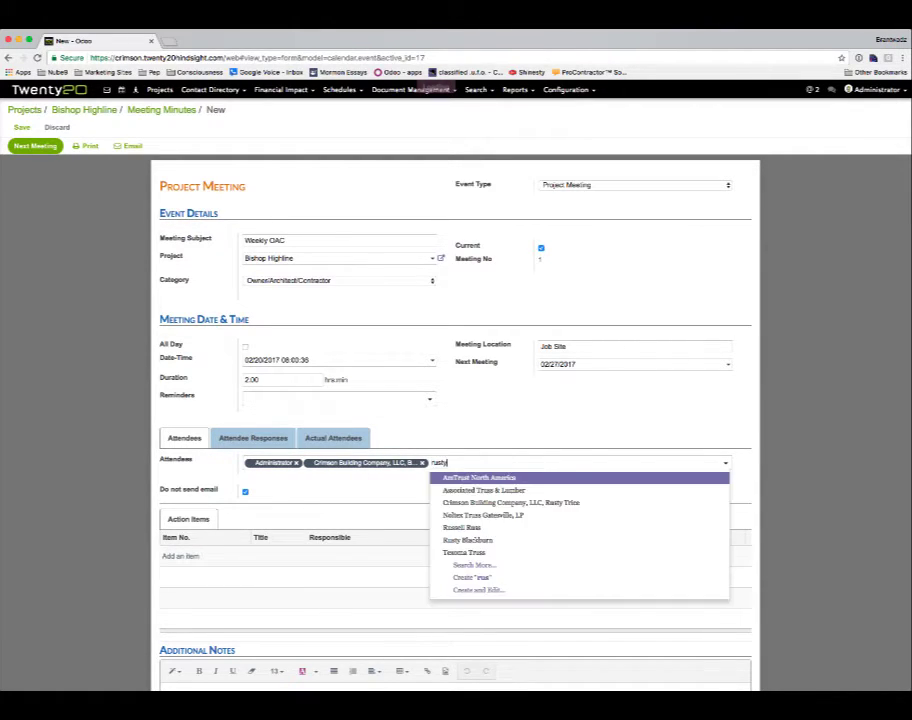
{"action": "key", "text": "Return"}
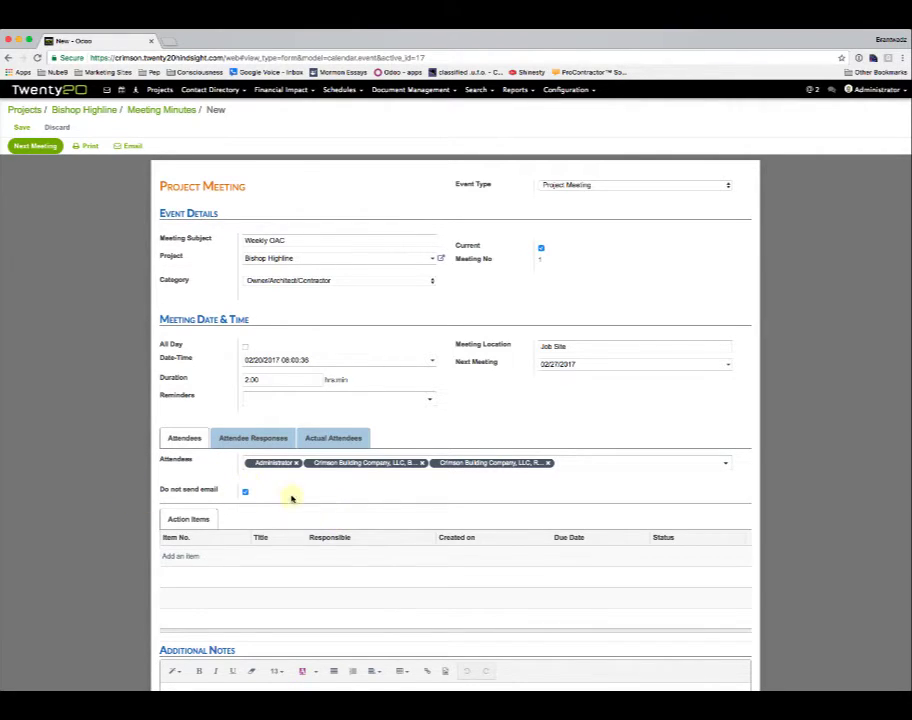
Toggle the Do not send email option off and back on, and view the attendee responses
{"action": "left_click", "coordinate": [245, 492]}
{"action": "left_click", "coordinate": [244, 492]}
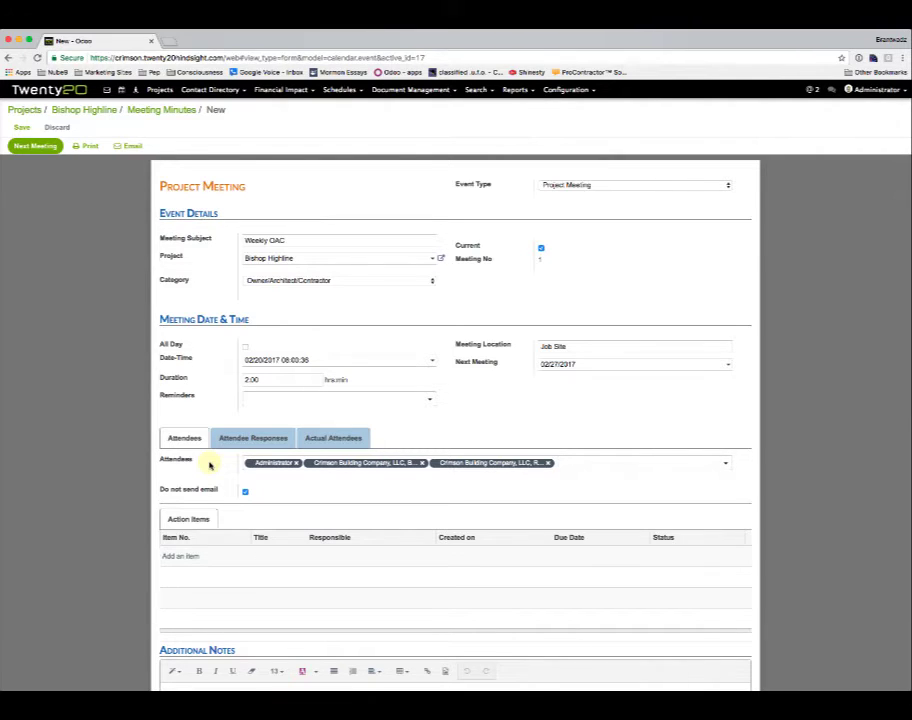
{"action": "left_click", "coordinate": [252, 440]}
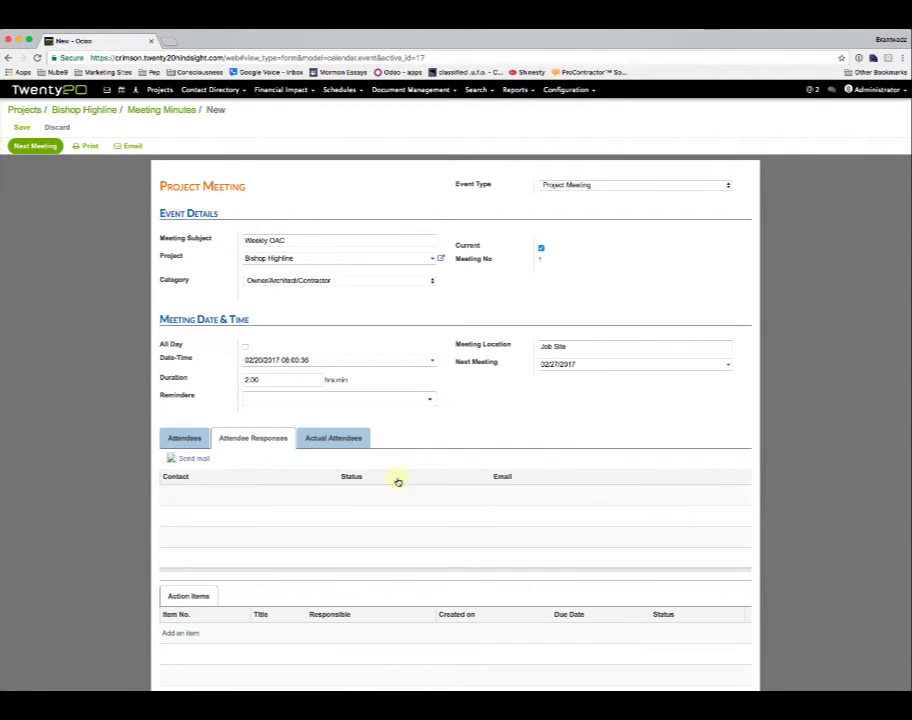
{"action": "left_click", "coordinate": [182, 440]}
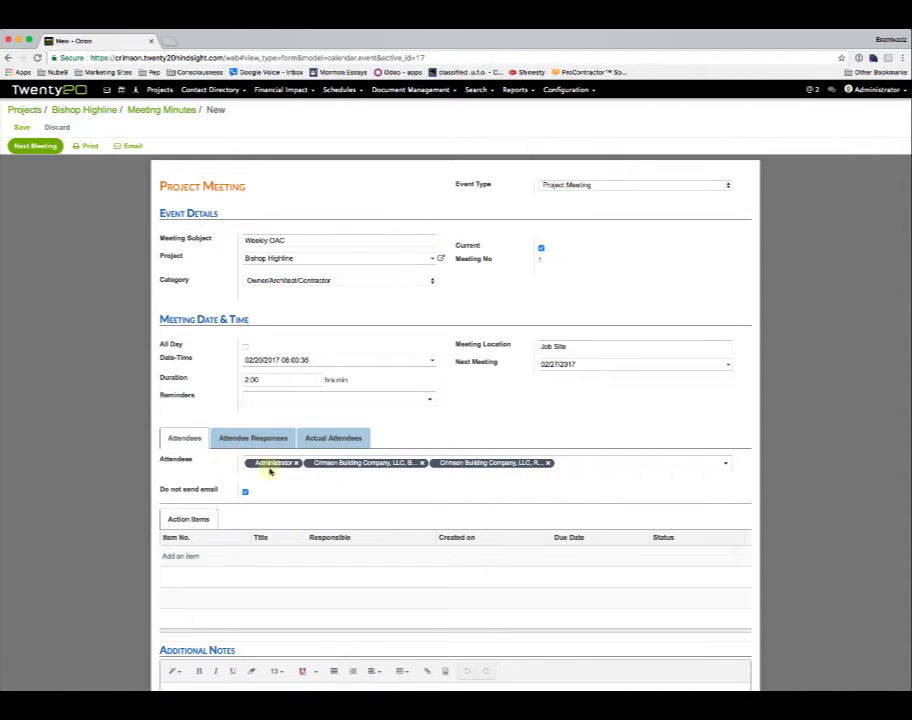
Record Administrator and both Crimson Building Company, LLC contacts as actual attendees of the meeting
{"action": "left_click", "coordinate": [333, 440]}
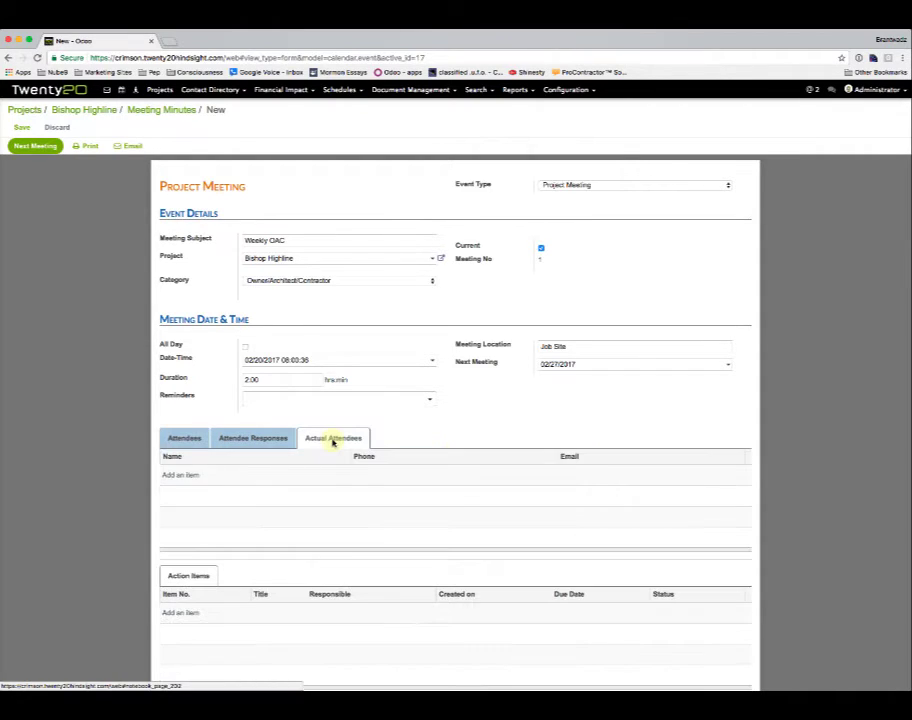
{"action": "left_click", "coordinate": [179, 476]}
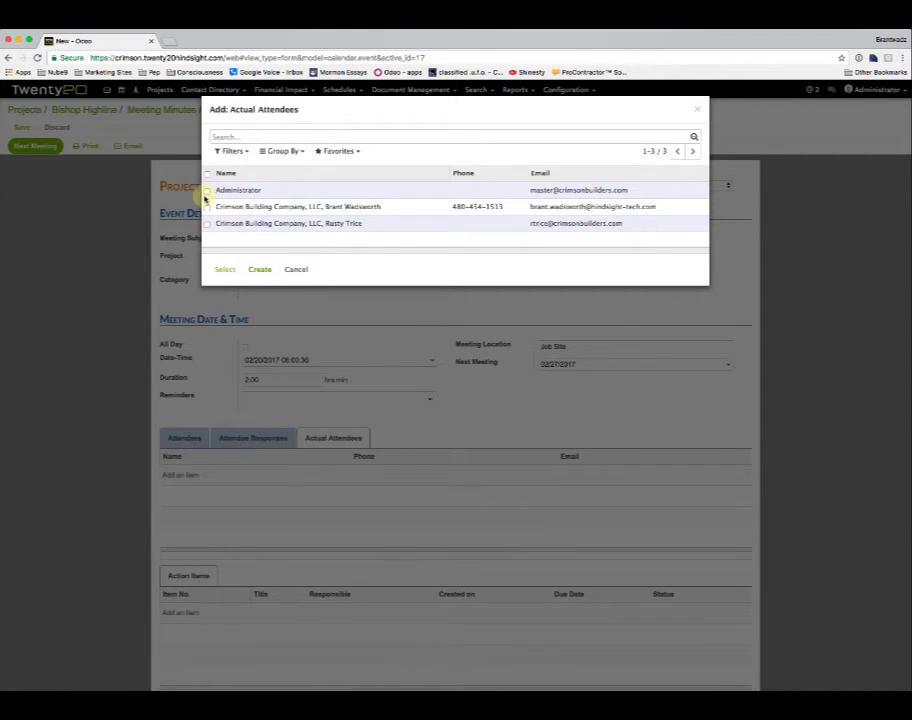
{"action": "left_click", "coordinate": [207, 190]}
{"action": "left_click", "coordinate": [207, 207]}
{"action": "left_click", "coordinate": [207, 224]}
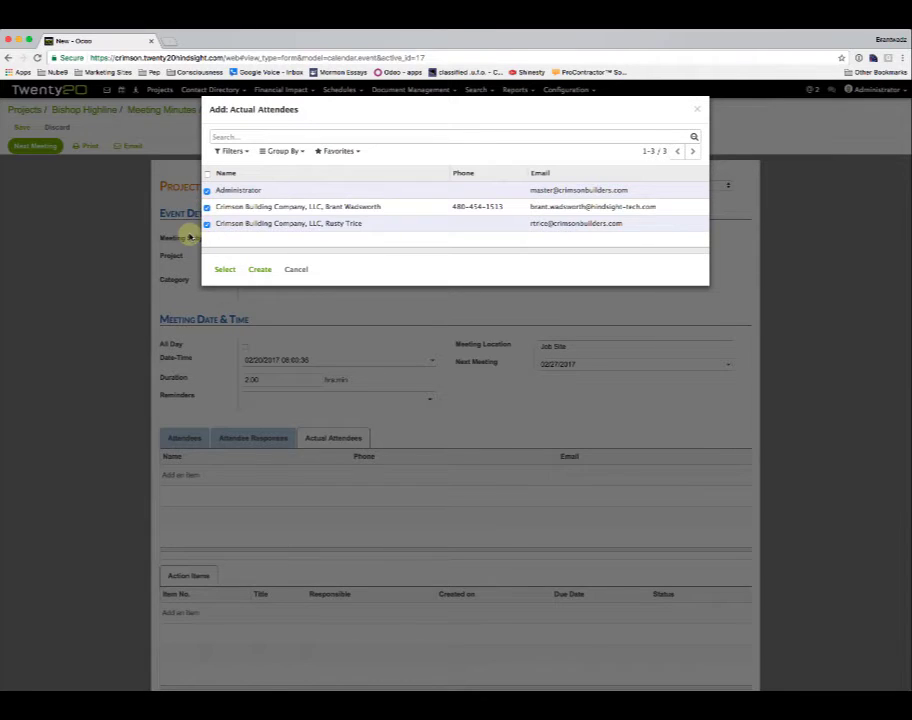
{"action": "left_click", "coordinate": [224, 270]}
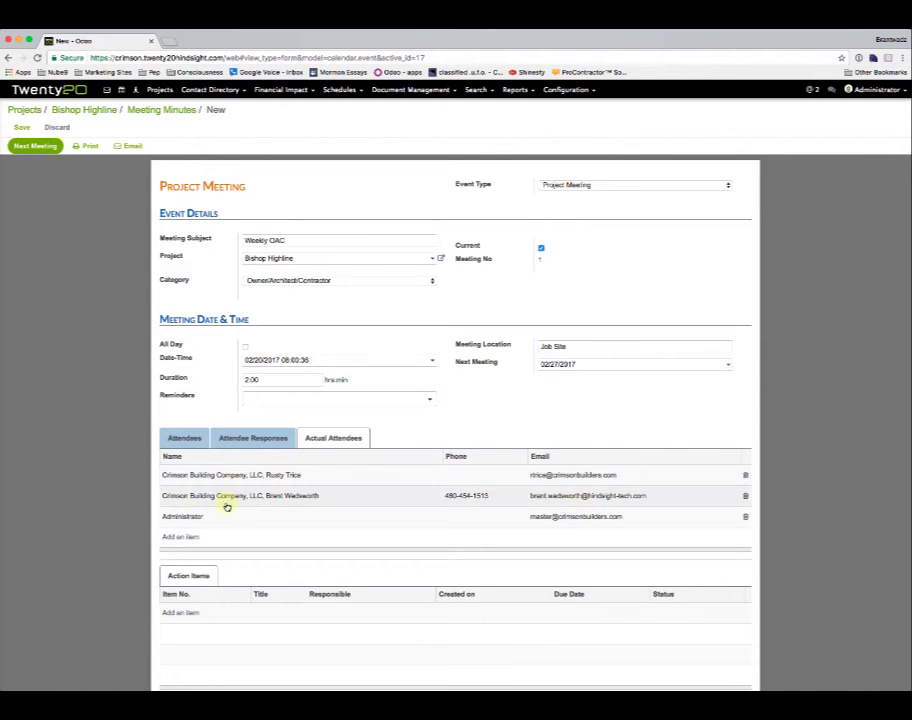
Add an action item to the meeting with the title "Here is the Title of the firs titem"
{"action": "scroll", "coordinate": [346, 453], "scroll_direction": "down", "scroll_amount": 3}
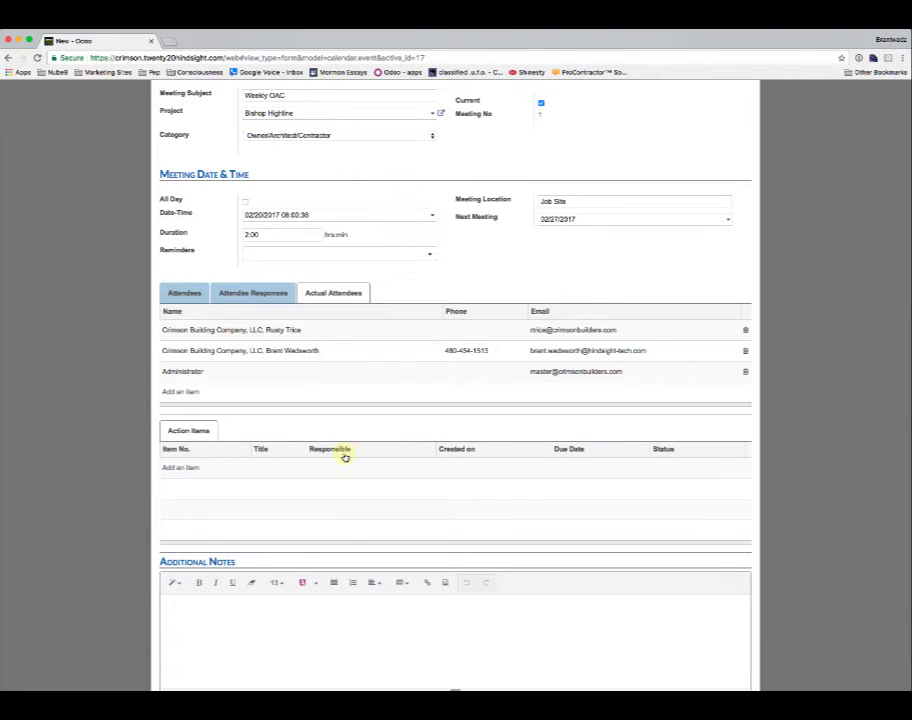
{"action": "left_click", "coordinate": [168, 467]}
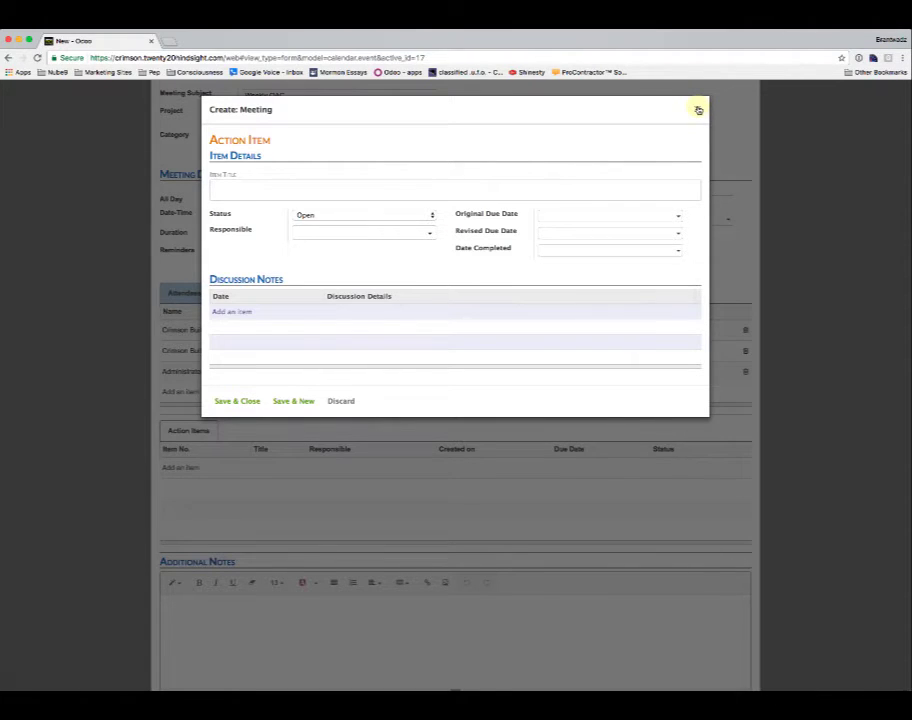
{"action": "type", "text": "Here is the Title"}
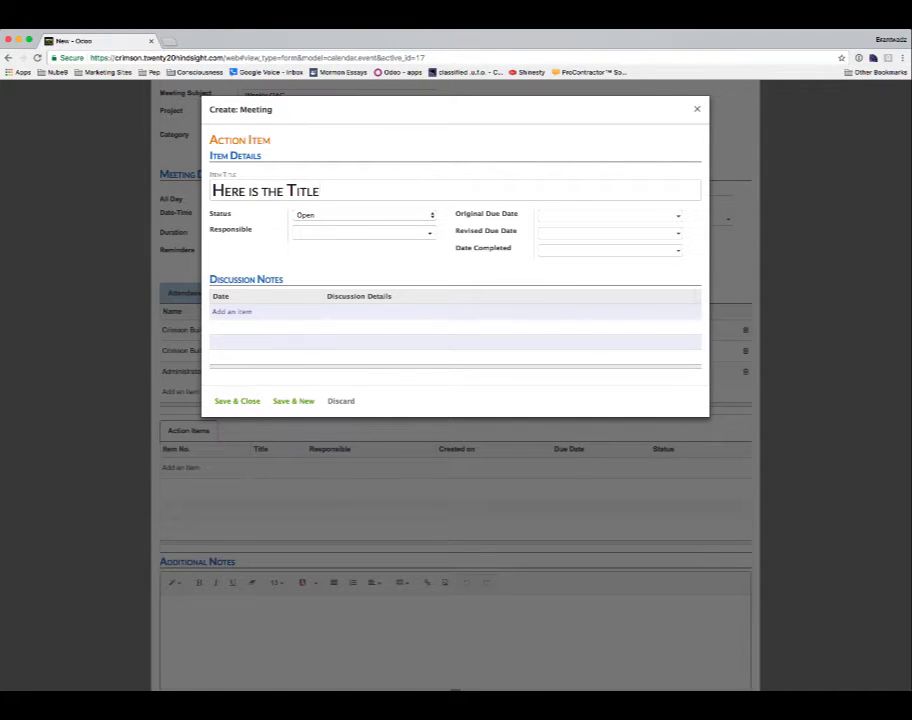
{"action": "type", "text": " of the firs t"}
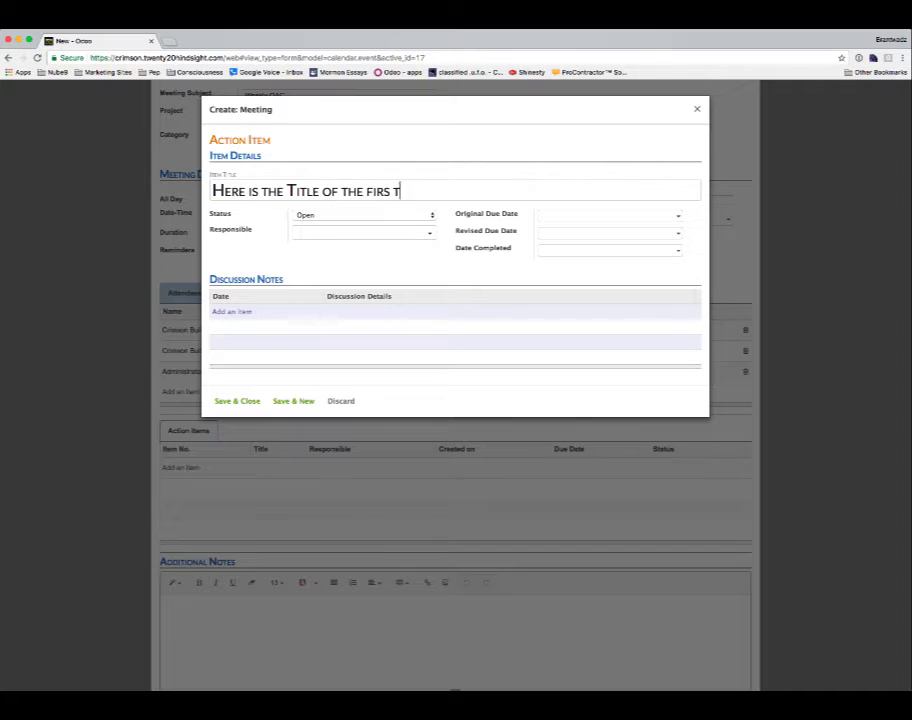
{"action": "type", "text": "item"}
Assign both Crimson Building Company, LLC contacts as responsible for the action item and set its original due date to 02/24/2017
{"action": "left_click", "coordinate": [401, 235]}
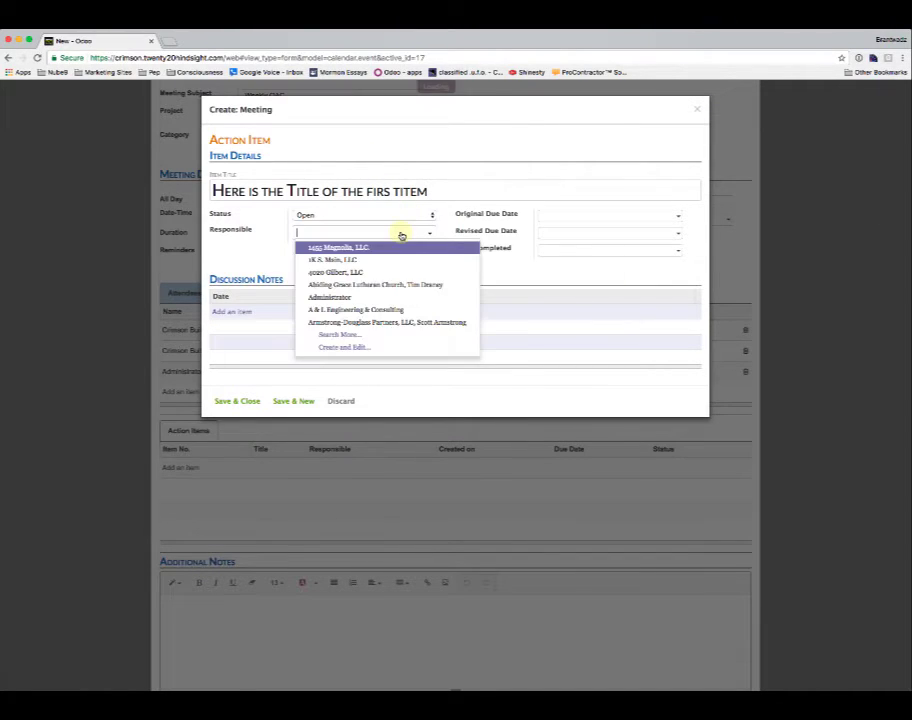
{"action": "type", "text": "brant"}
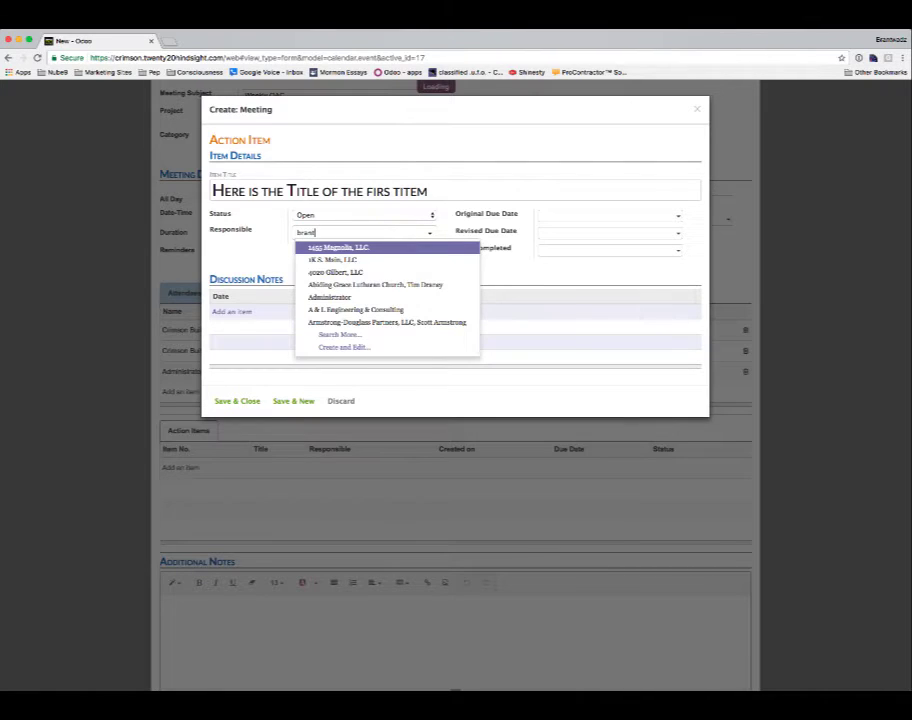
{"action": "key", "text": "Return"}
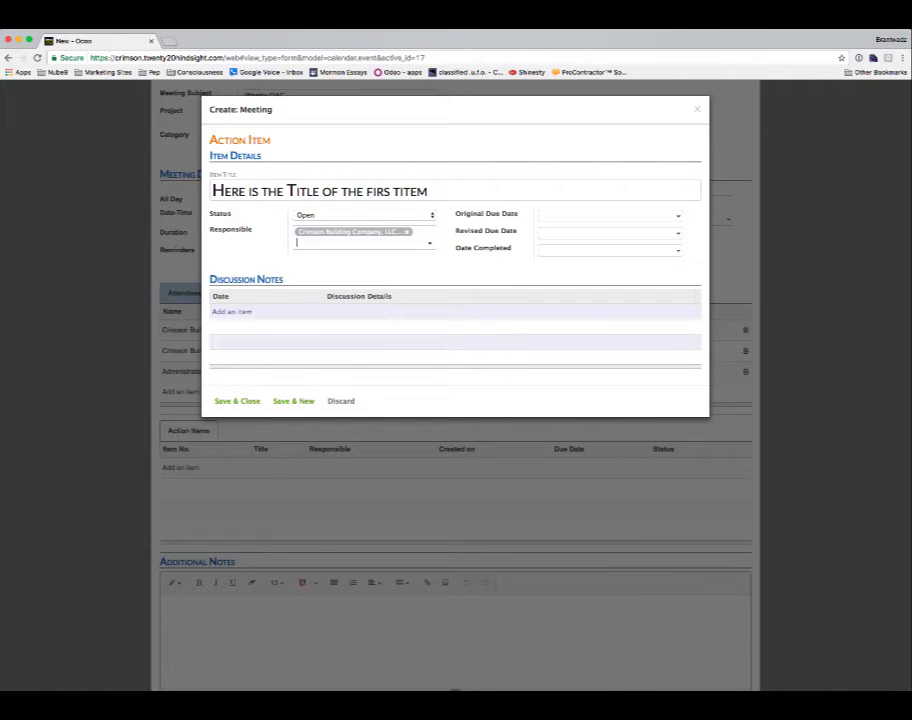
{"action": "type", "text": "rusty"}
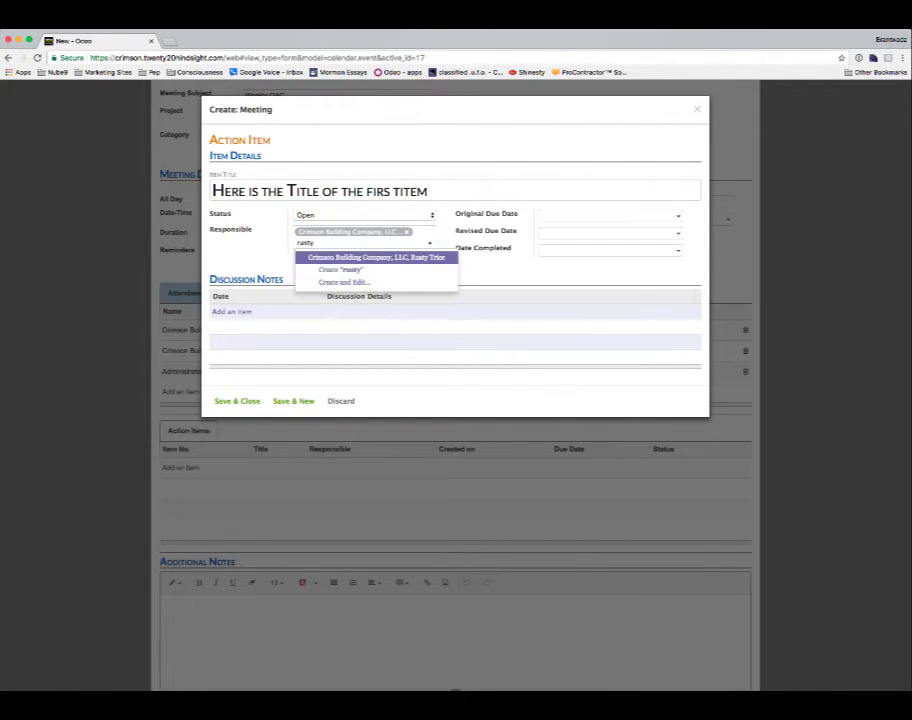
{"action": "key", "text": "Return"}
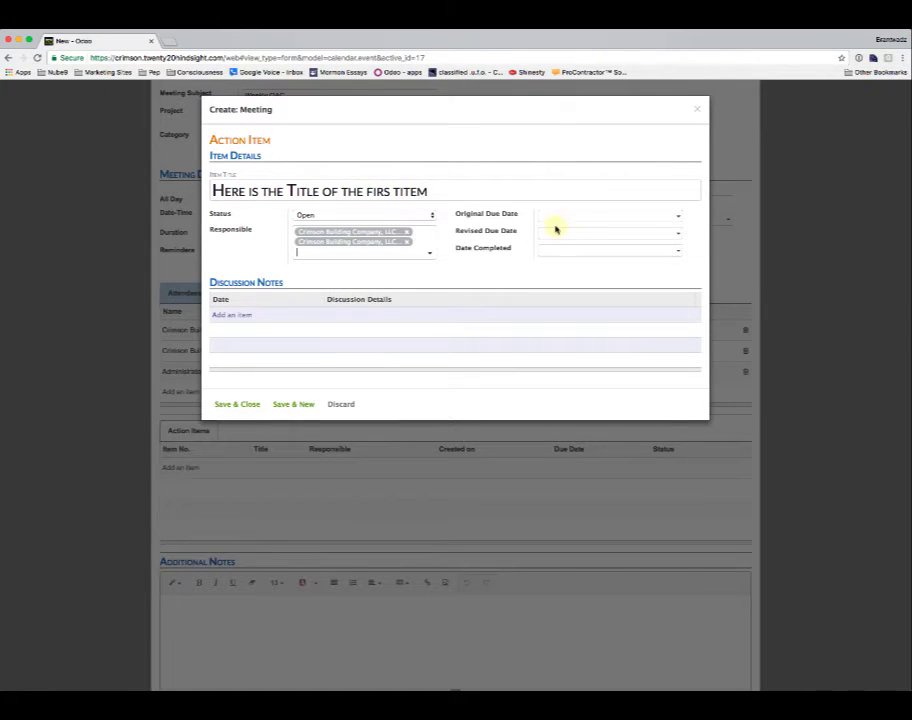
{"action": "left_click", "coordinate": [588, 215]}
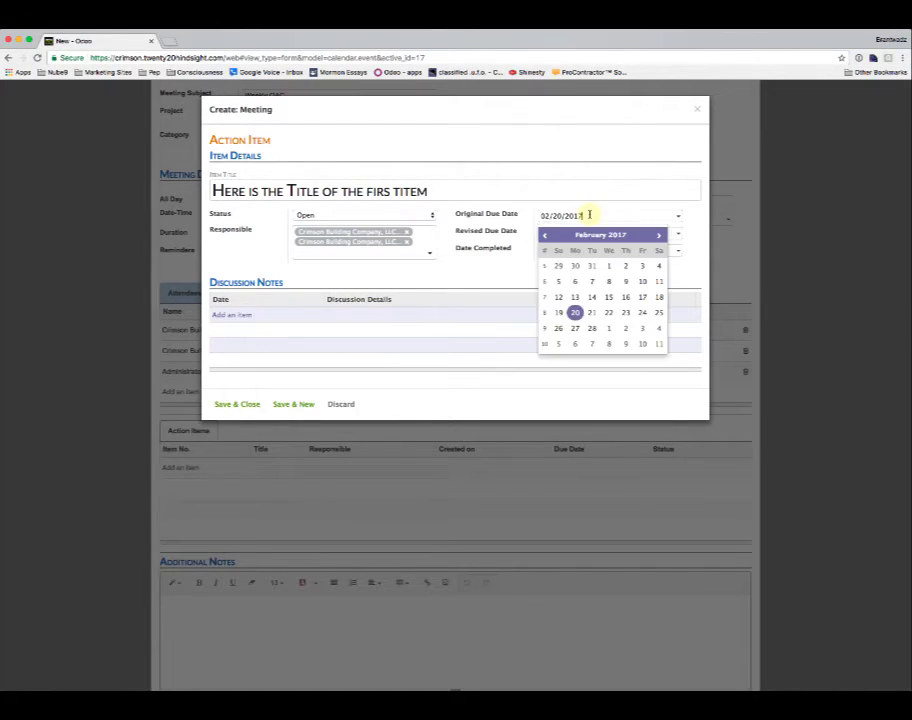
{"action": "left_click", "coordinate": [642, 312]}
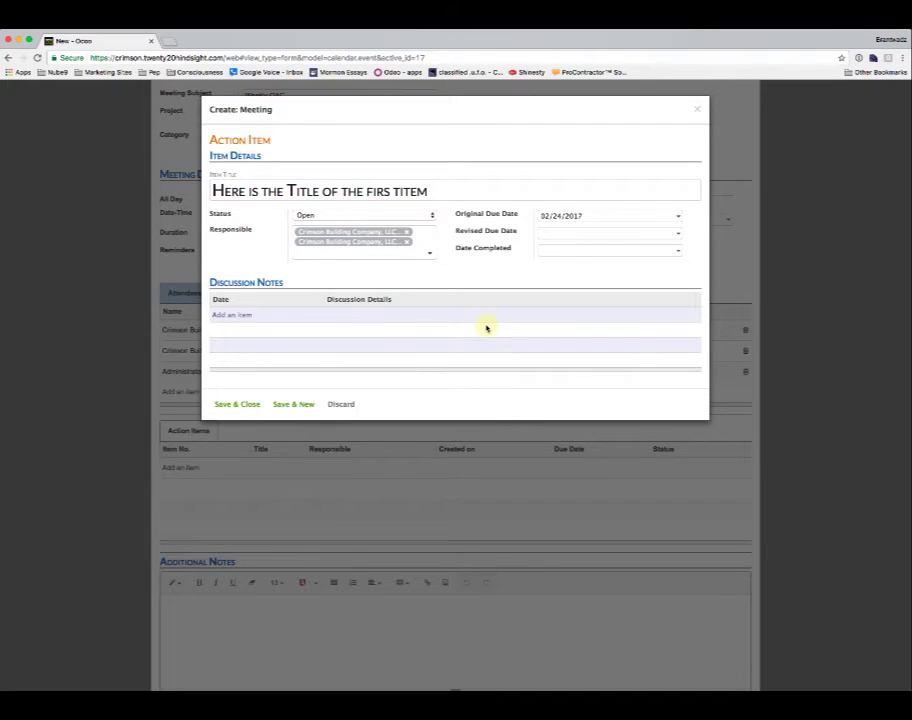
Add a discussion note dated 02/20/2017 reading "Here are the details of our first discussion" and save the action item
{"action": "left_click", "coordinate": [226, 315]}
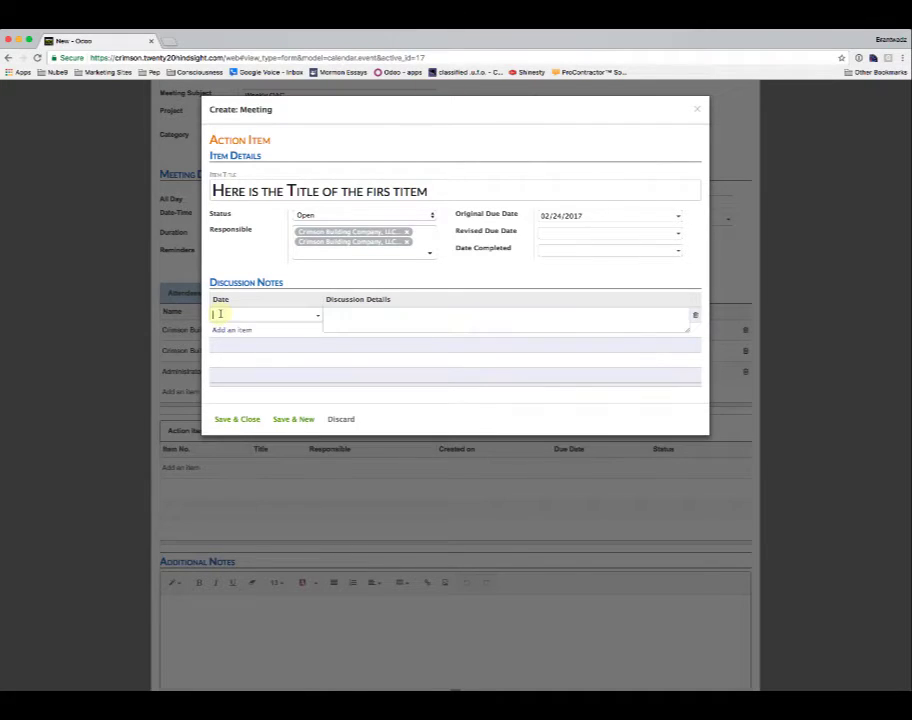
{"action": "left_click", "coordinate": [220, 314]}
{"action": "left_click", "coordinate": [246, 409]}
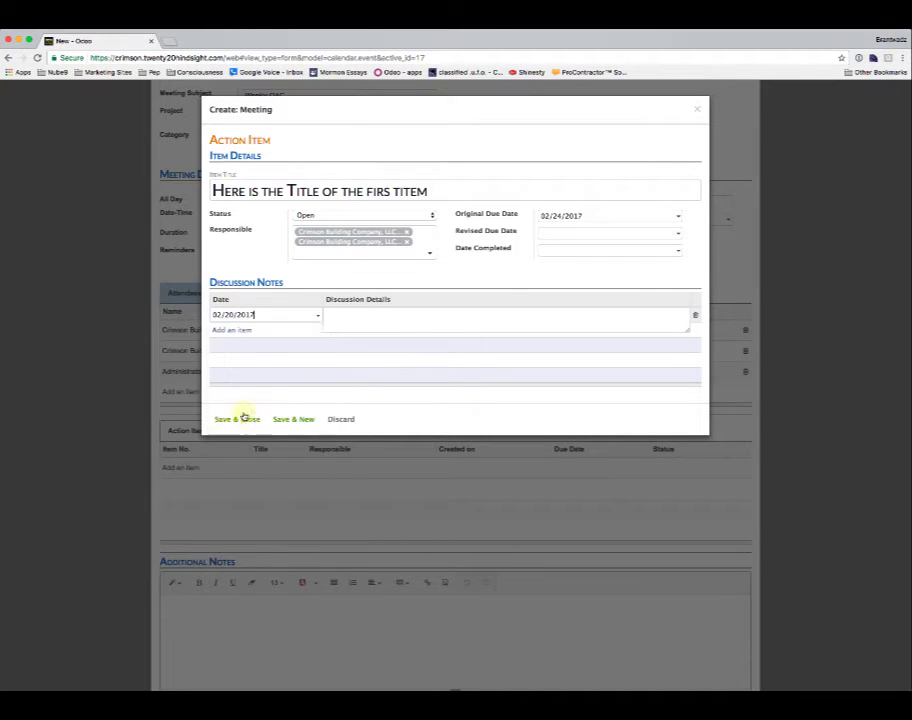
{"action": "left_click", "coordinate": [365, 320]}
{"action": "type", "text": "Here are the details of our first discussion"}
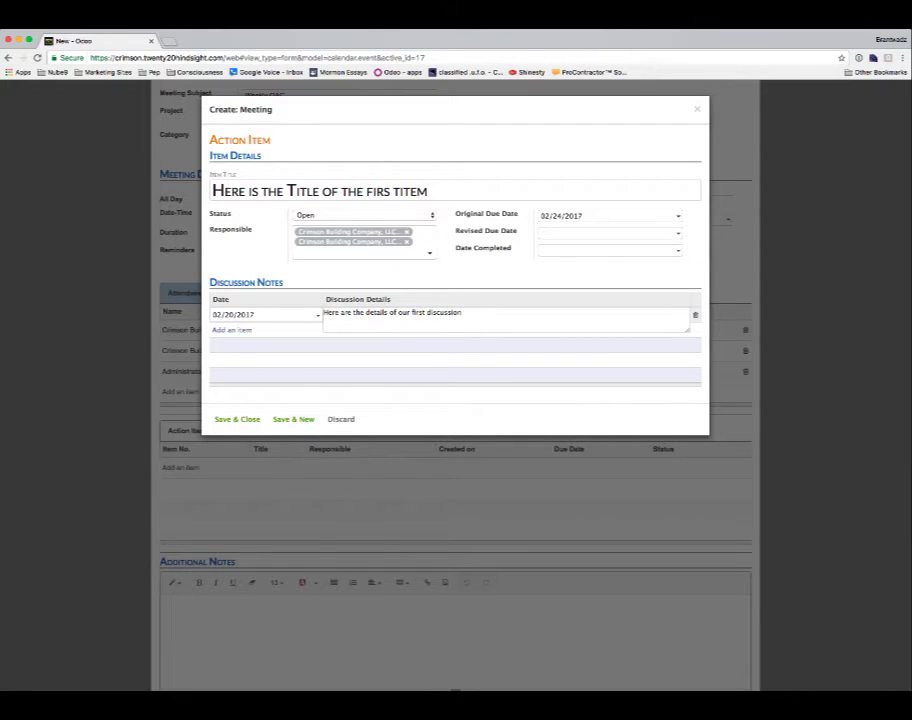
{"action": "left_click", "coordinate": [378, 372]}
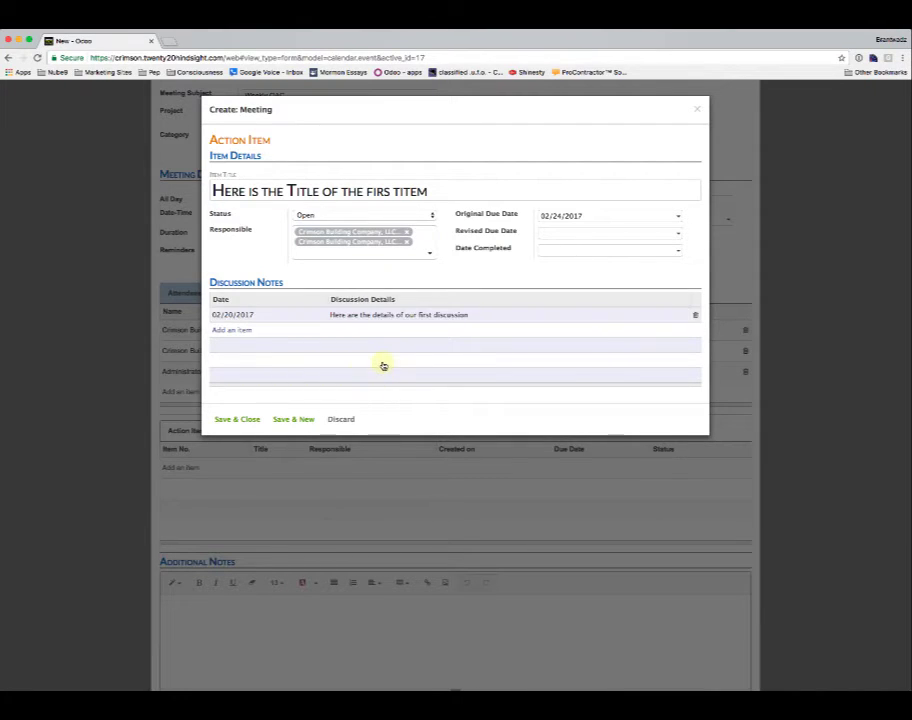
{"action": "left_click", "coordinate": [235, 420]}
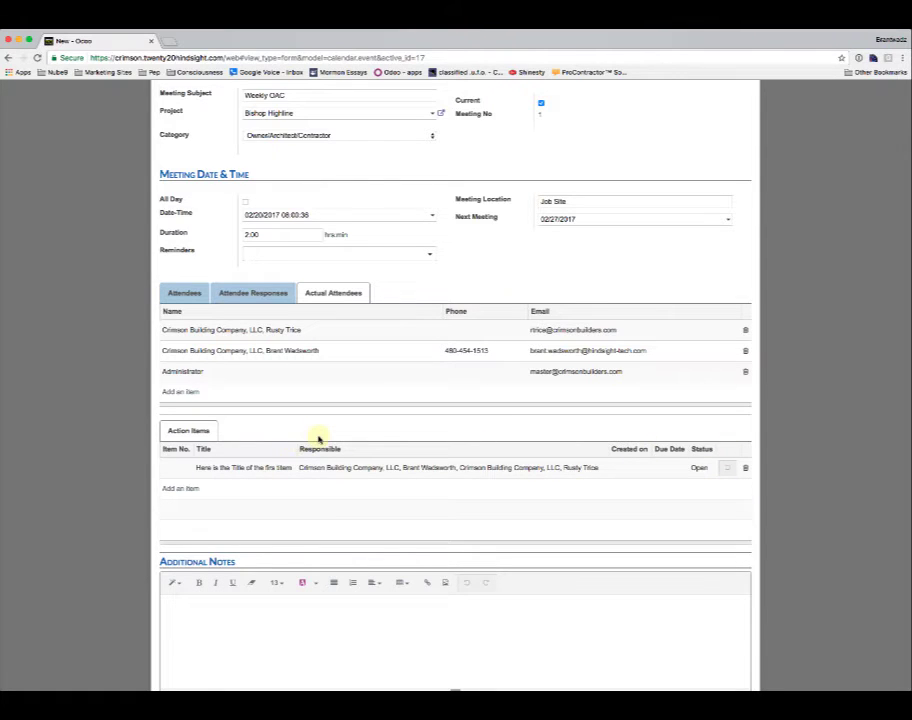
Add a second action item titled "item #2" with the first item's first Crimson Building Company, LLC contact responsible and original due date 02/20/2017
{"action": "scroll", "coordinate": [318, 438], "scroll_direction": "up", "scroll_amount": 5}
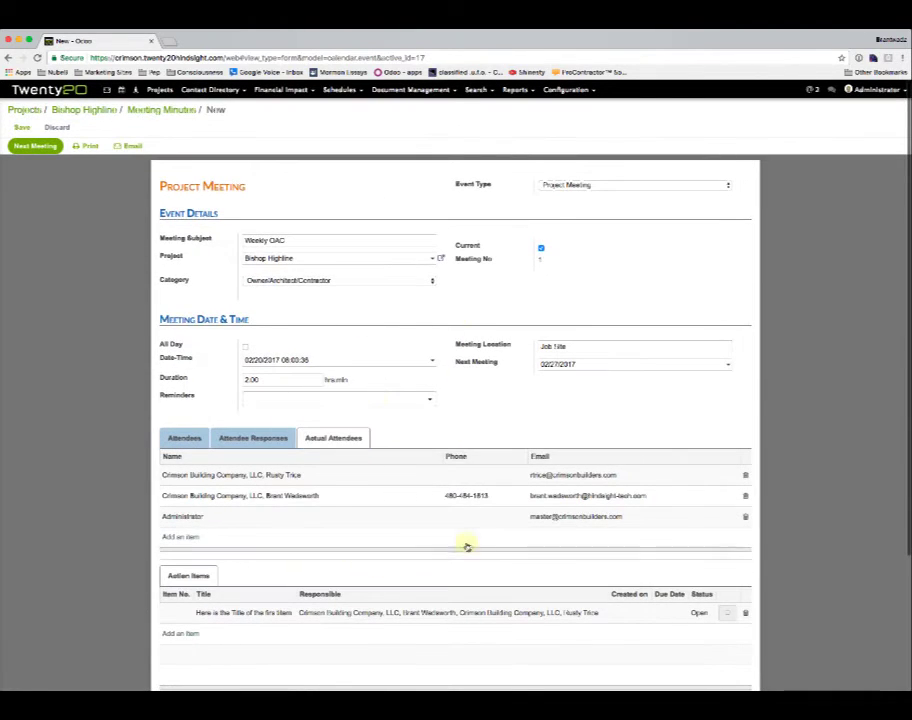
{"action": "scroll", "coordinate": [242, 531], "scroll_direction": "down", "scroll_amount": 2}
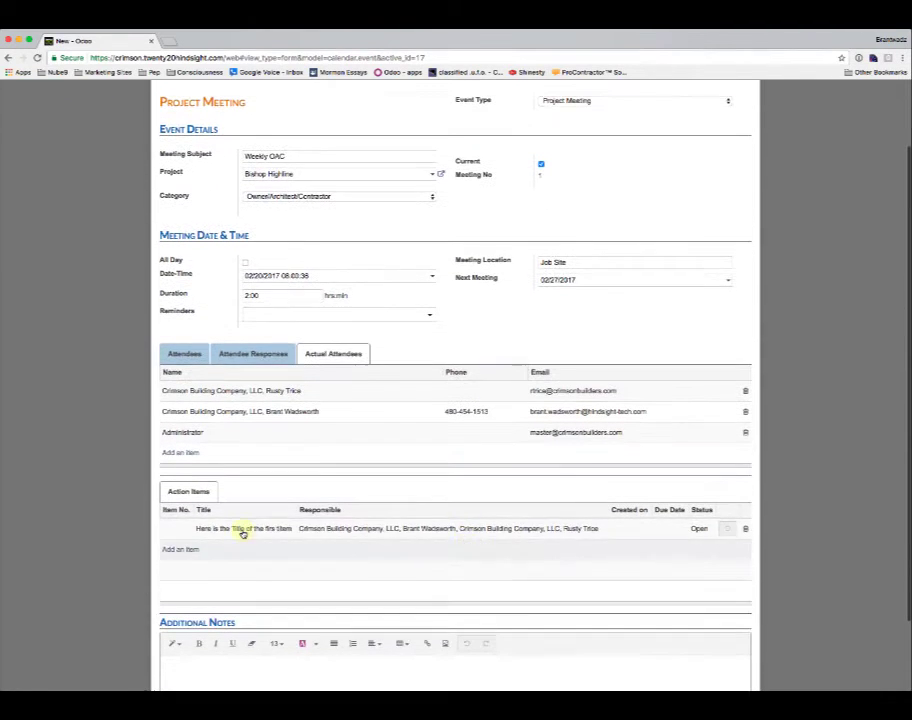
{"action": "left_click", "coordinate": [181, 550]}
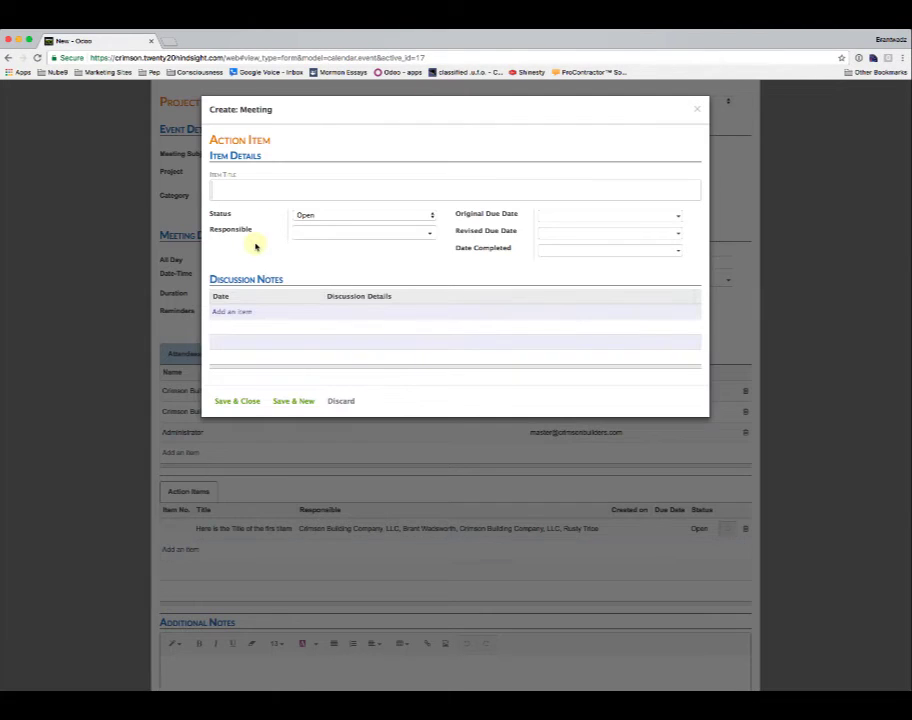
{"action": "type", "text": "ITEM #2"}
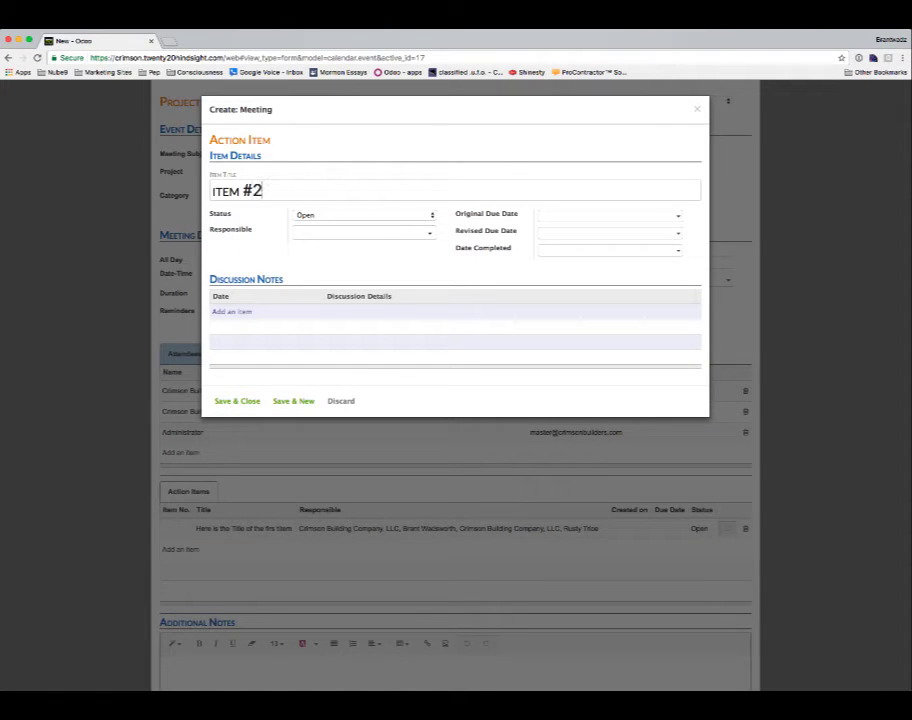
{"action": "left_click", "coordinate": [324, 233]}
{"action": "type", "text": "bran"}
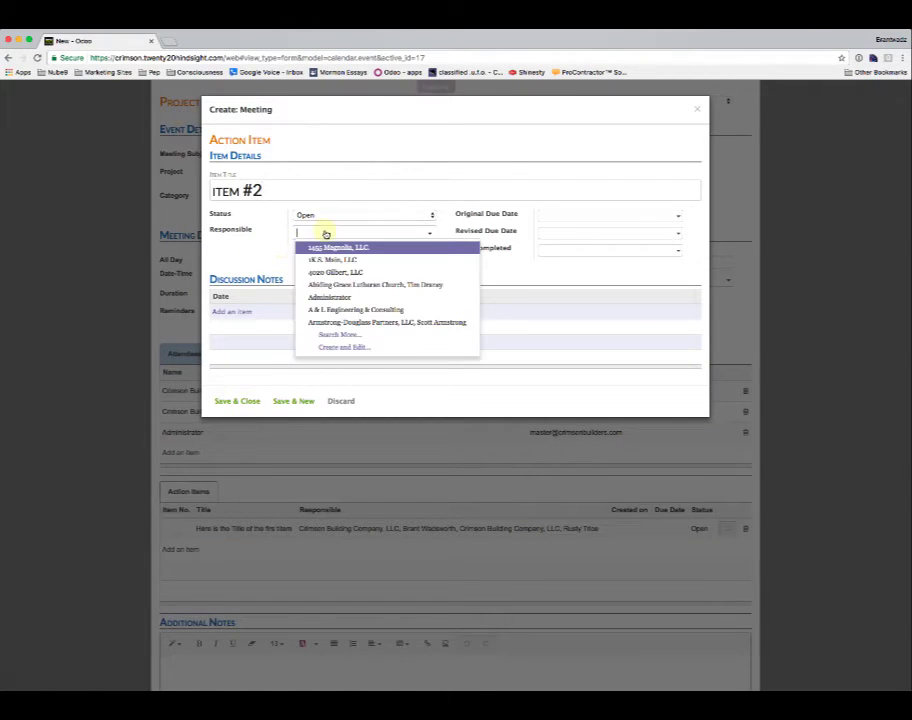
{"action": "type", "text": "t"}
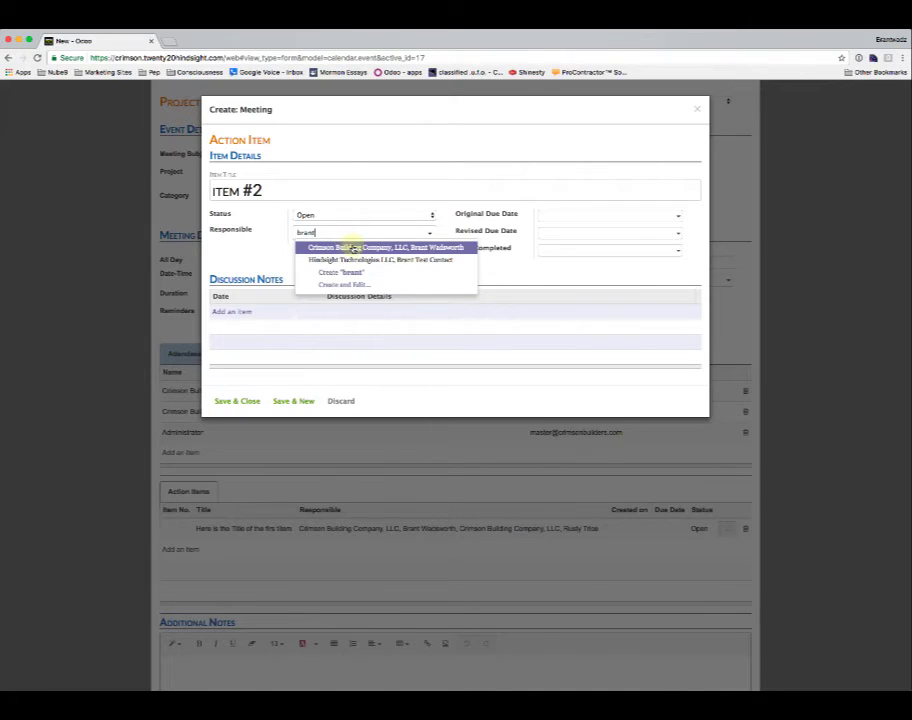
{"action": "left_click", "coordinate": [354, 246]}
{"action": "left_click", "coordinate": [611, 218]}
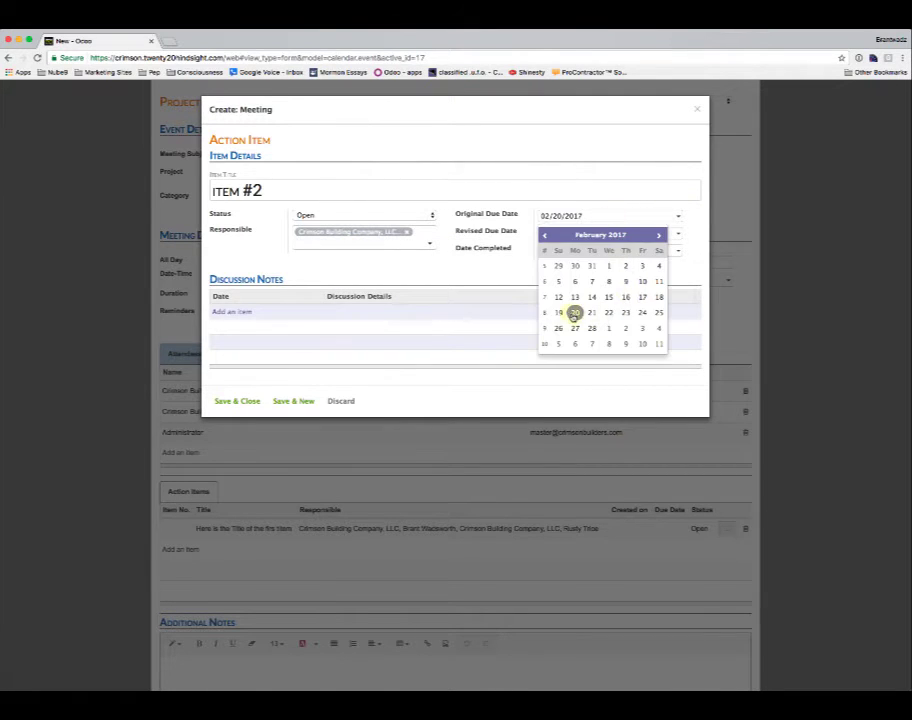
Add a discussion note dated 02/20/2017 reading "discussion notes" to the second action item and save the item
{"action": "left_click", "coordinate": [224, 311]}
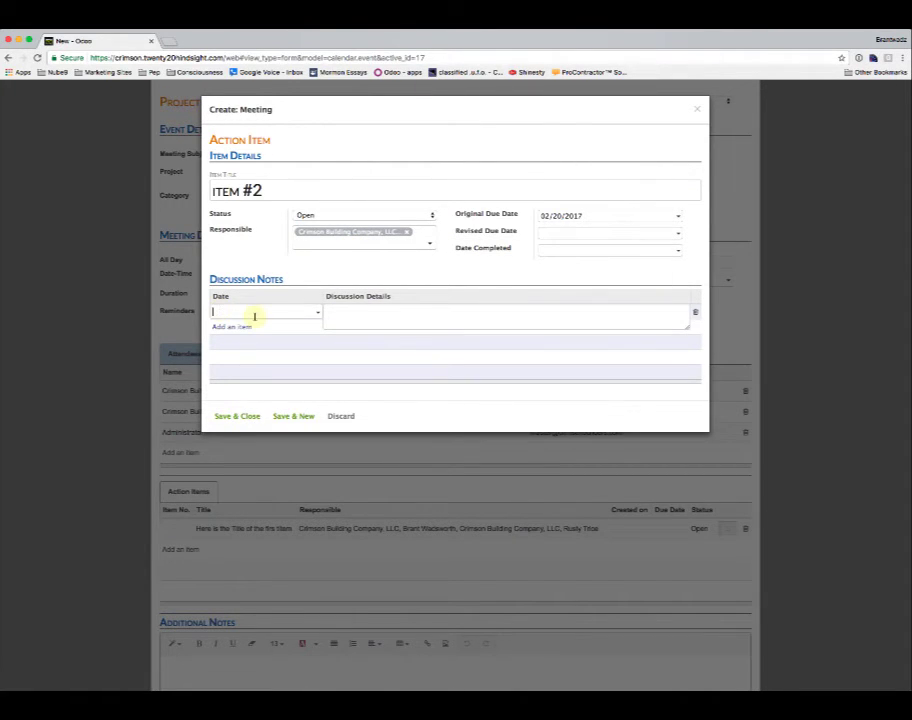
{"action": "left_click", "coordinate": [257, 312]}
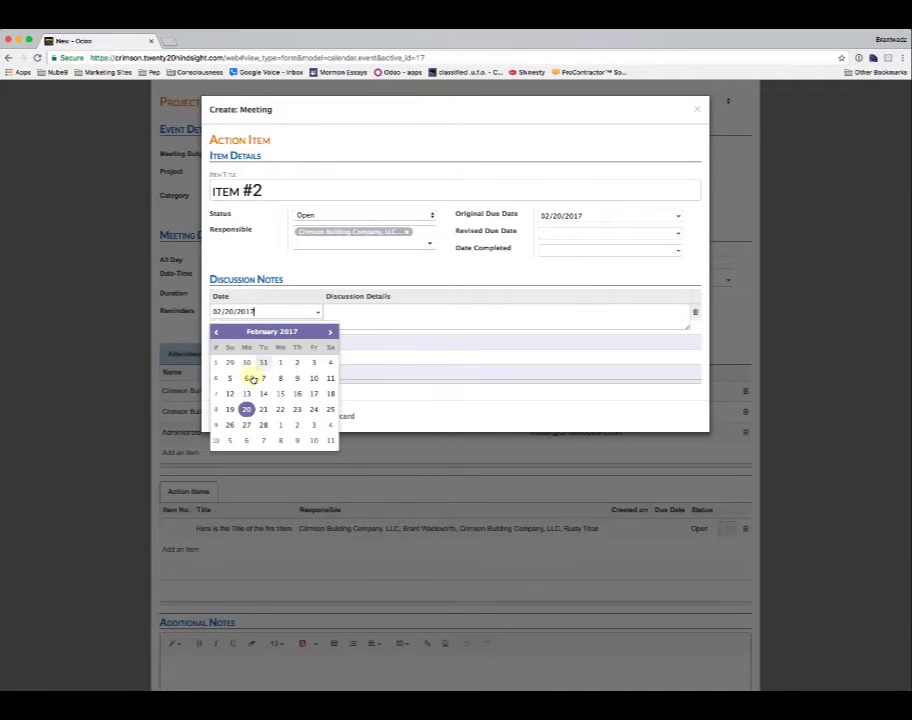
{"action": "left_click", "coordinate": [246, 407]}
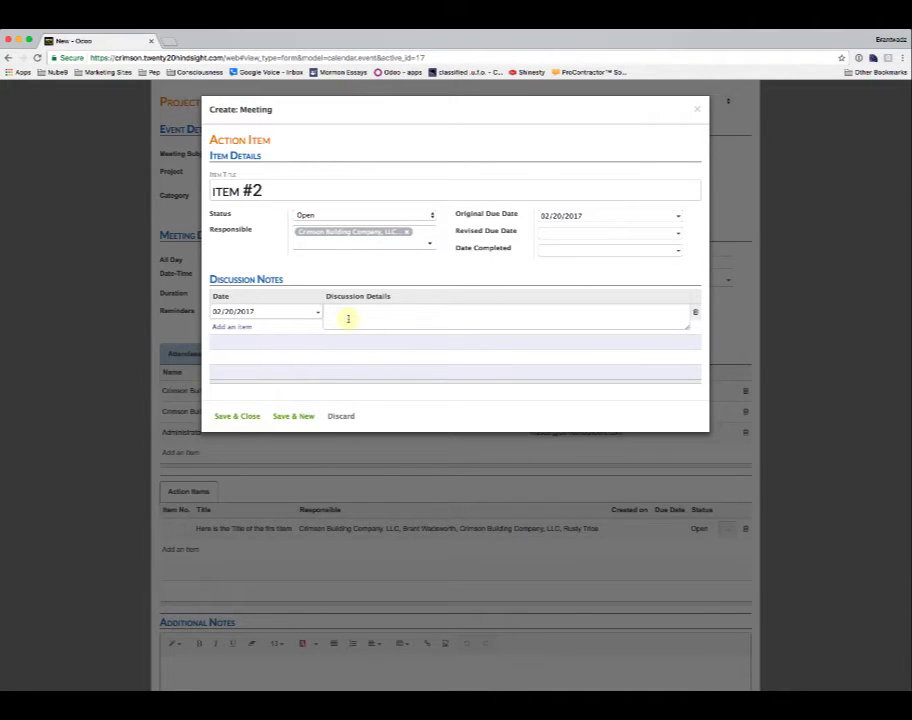
{"action": "left_click", "coordinate": [348, 318]}
{"action": "type", "text": "discussion notes"}
{"action": "left_click", "coordinate": [236, 416]}
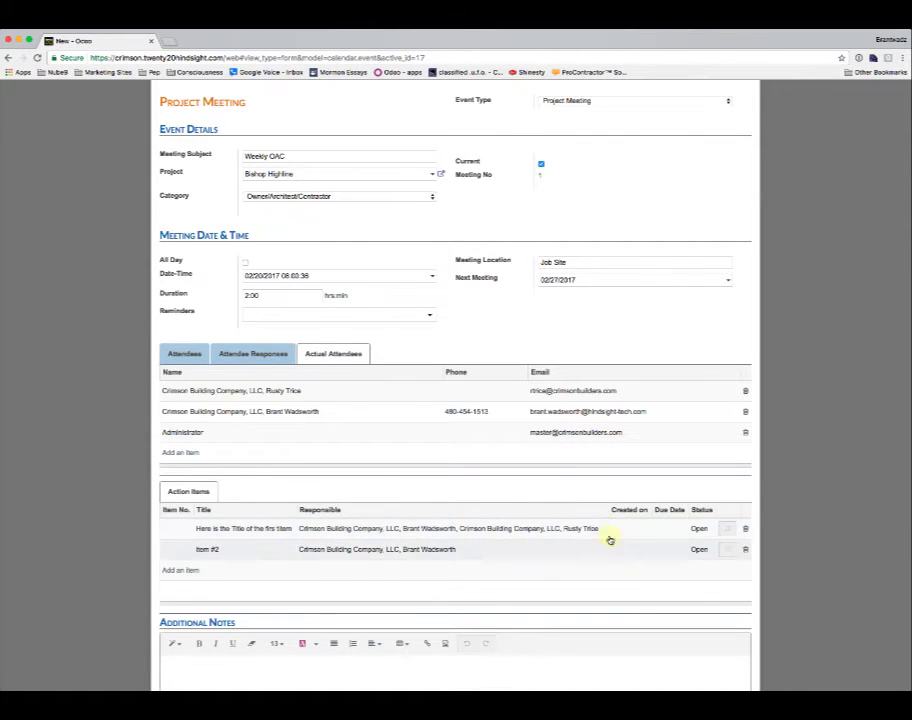
Save the Weekly OAC meeting and print its Meeting Report (All Discussion) as a PDF
{"action": "scroll", "coordinate": [514, 515], "scroll_direction": "up", "scroll_amount": 2}
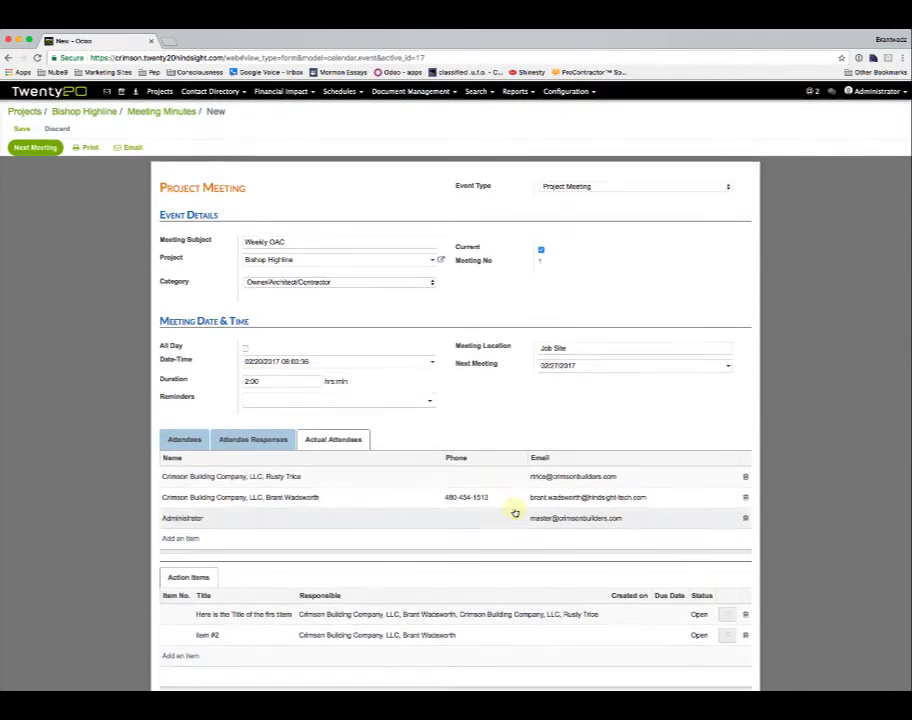
{"action": "left_click", "coordinate": [22, 128]}
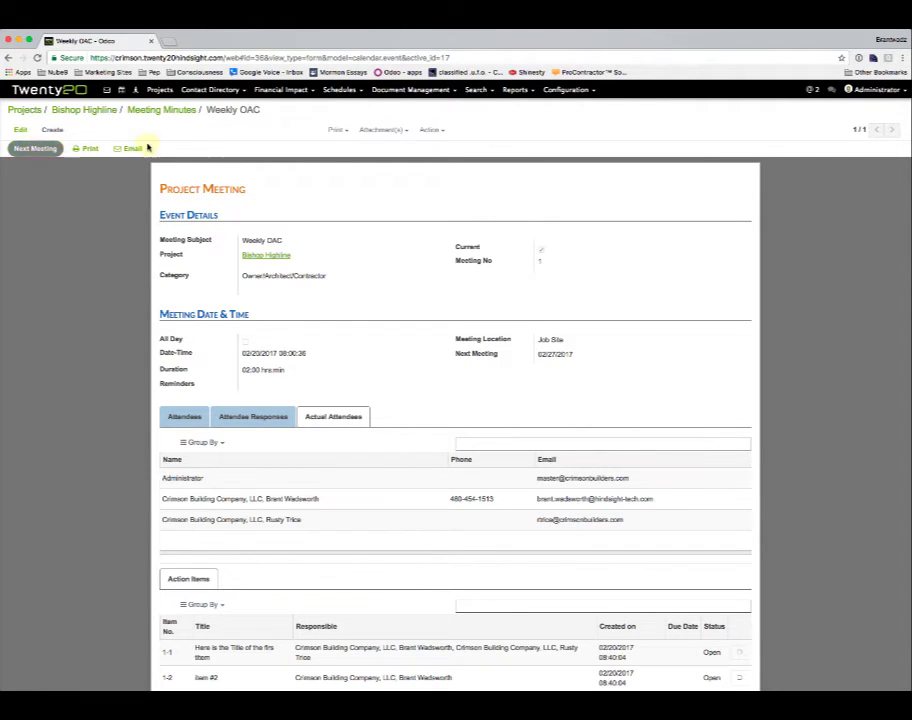
{"action": "left_click", "coordinate": [340, 130]}
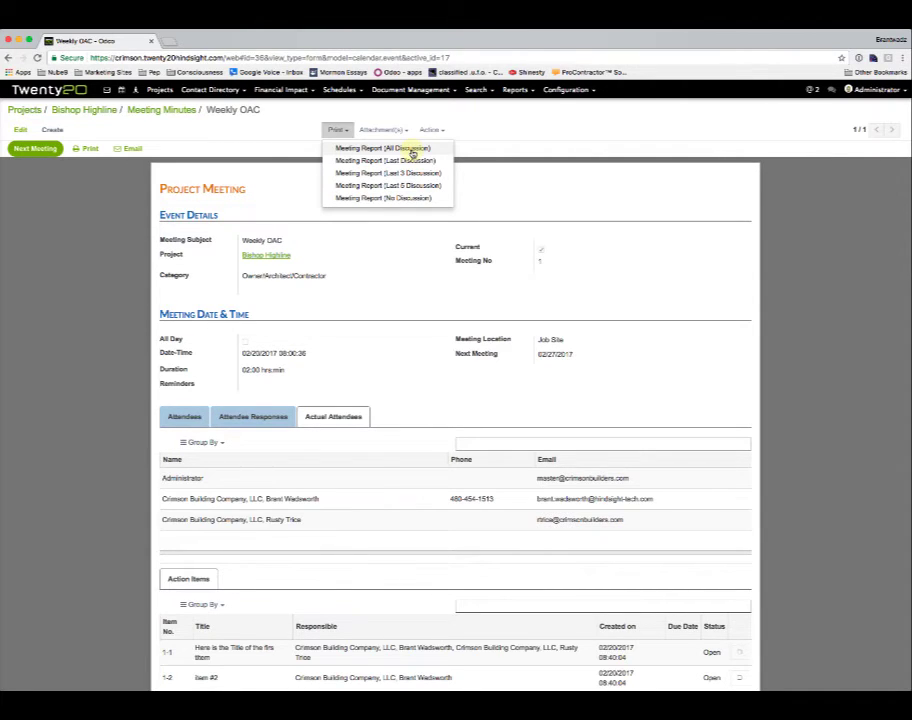
{"action": "scroll", "coordinate": [470, 507], "scroll_direction": "down", "scroll_amount": 2}
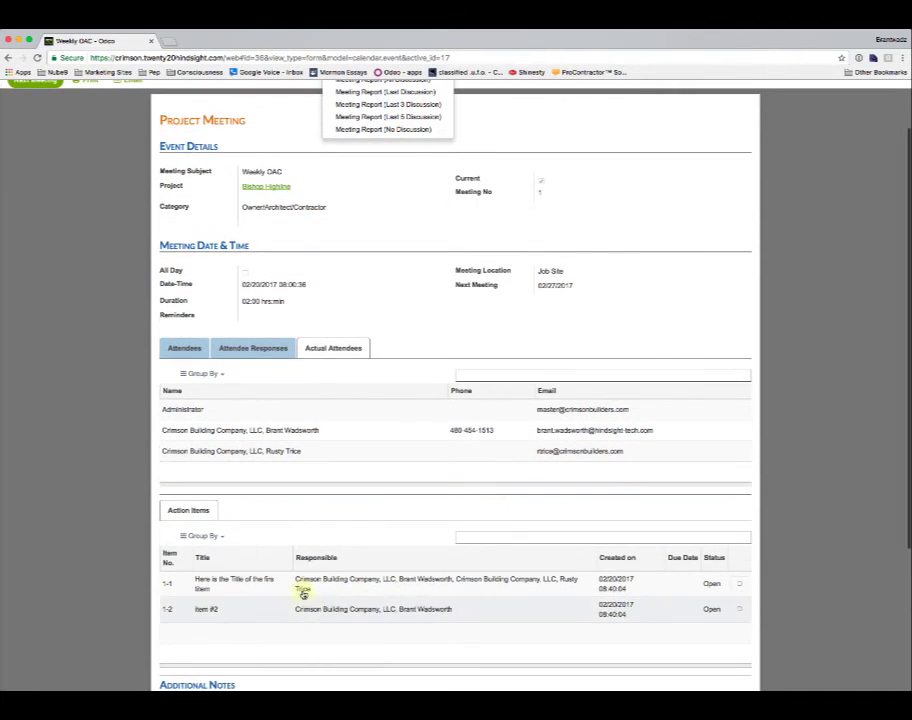
{"action": "scroll", "coordinate": [428, 330], "scroll_direction": "up", "scroll_amount": 2}
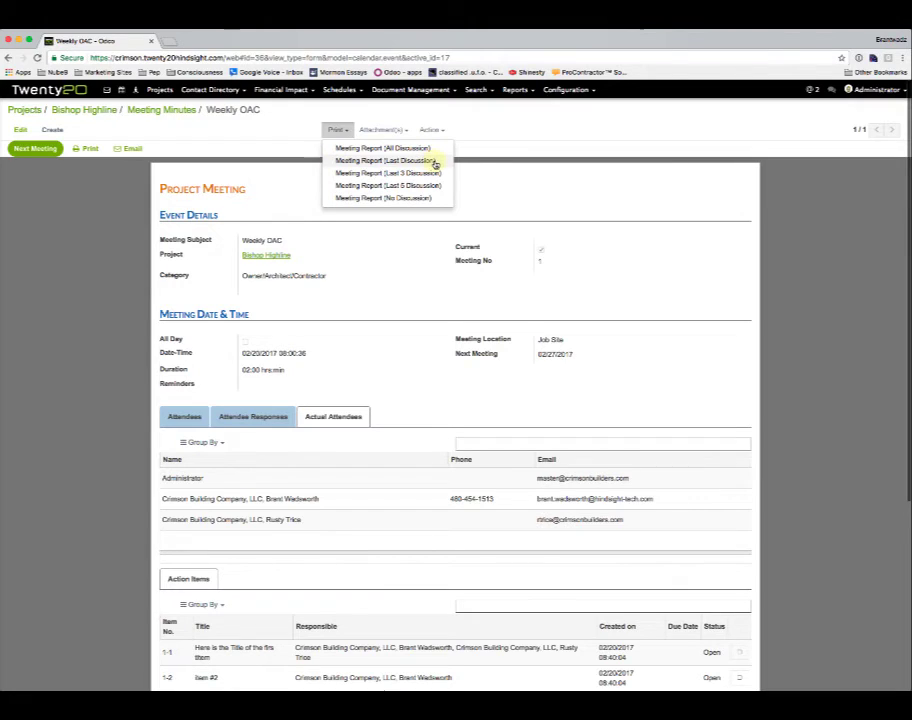
{"action": "scroll", "coordinate": [552, 549], "scroll_direction": "down", "scroll_amount": 2}
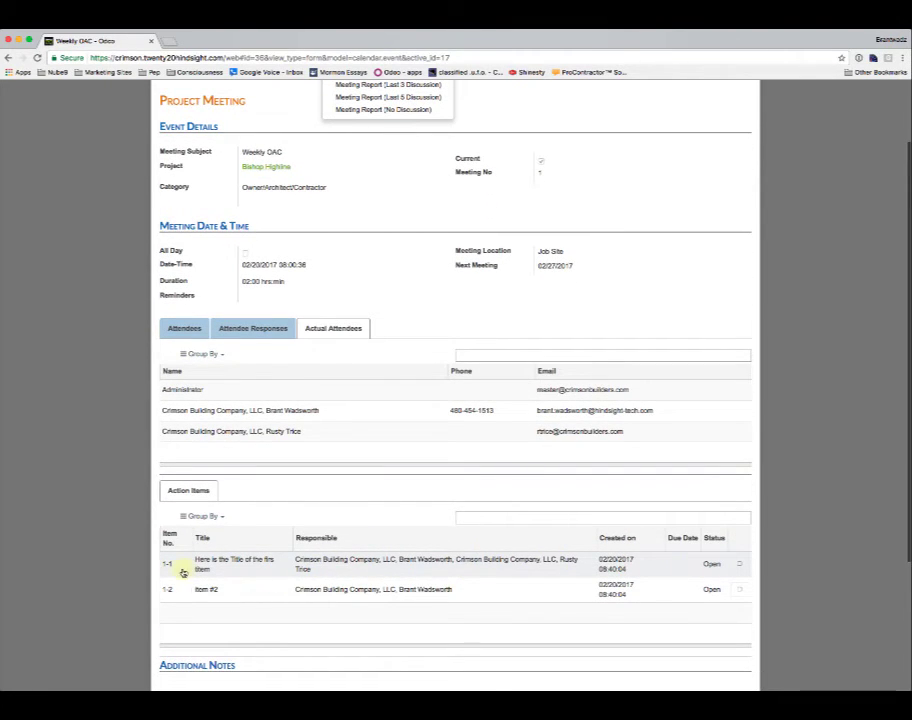
{"action": "scroll", "coordinate": [343, 577], "scroll_direction": "up", "scroll_amount": 2}
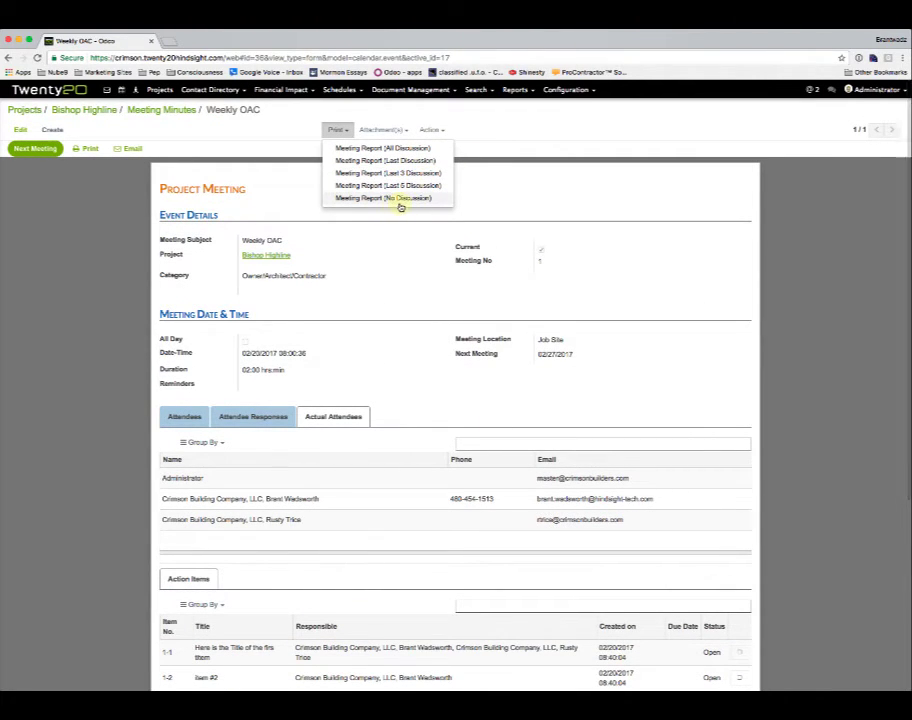
{"action": "left_click", "coordinate": [403, 148]}
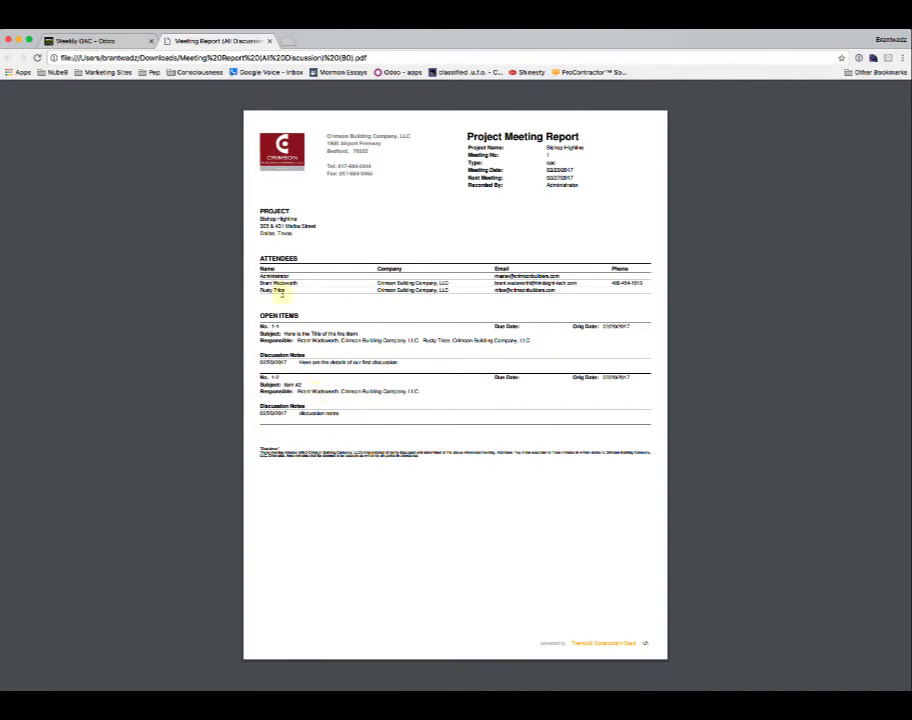
Reopen the Weekly OAC meeting from the Bishop Highline project's meetings and generate its next meeting
{"action": "left_click", "coordinate": [104, 41]}
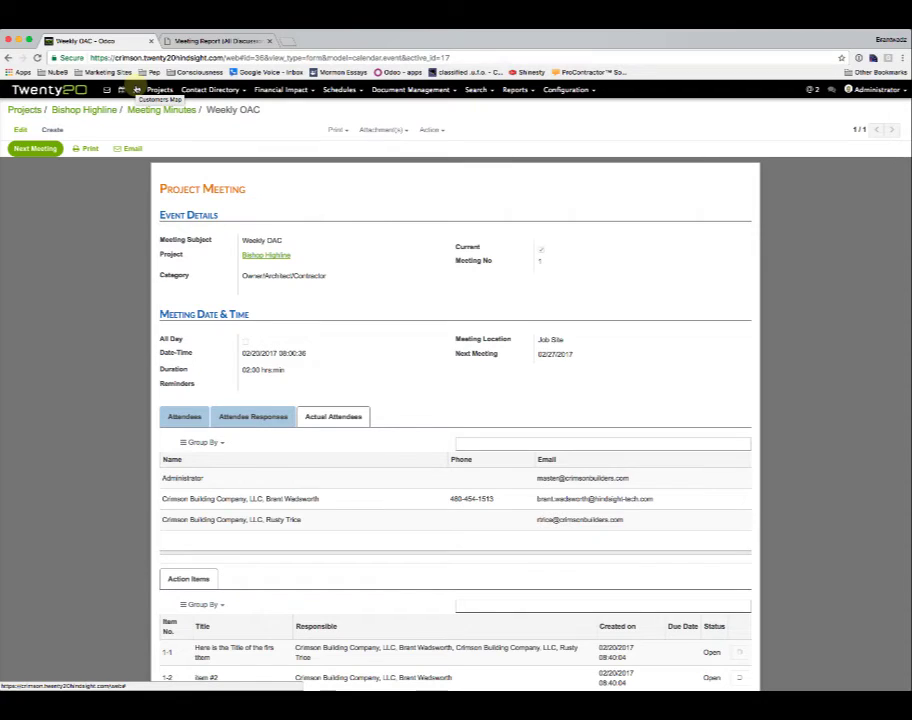
{"action": "left_click", "coordinate": [22, 110]}
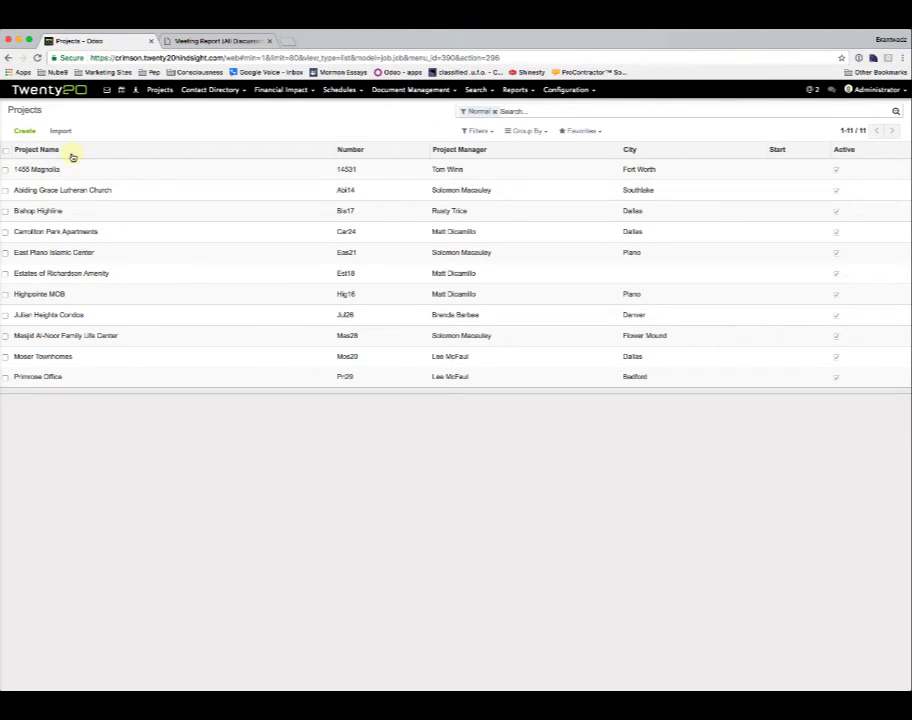
{"action": "left_click", "coordinate": [45, 211]}
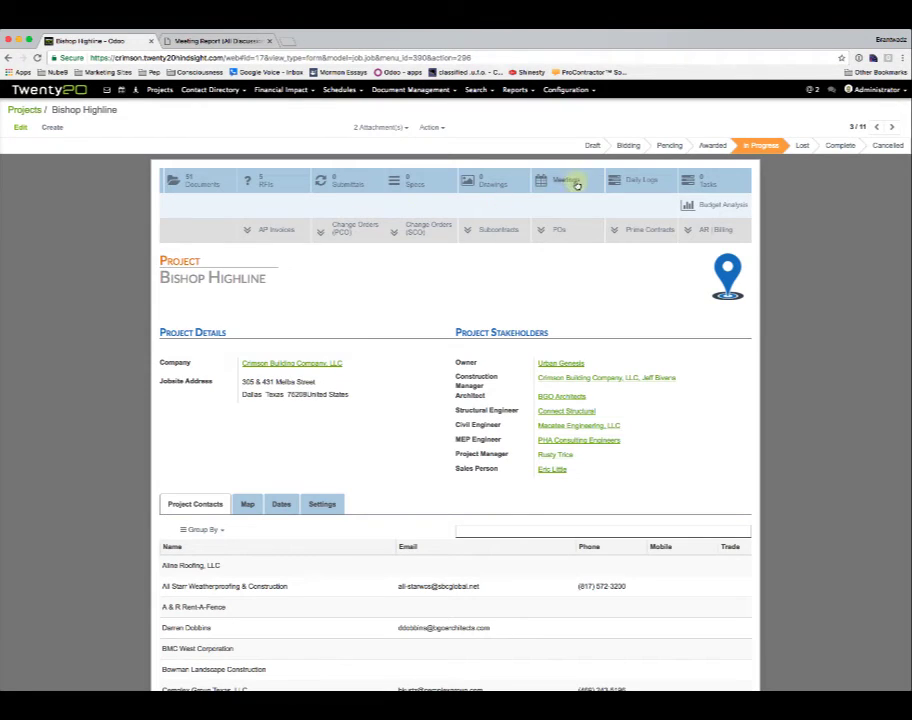
{"action": "left_click", "coordinate": [577, 185]}
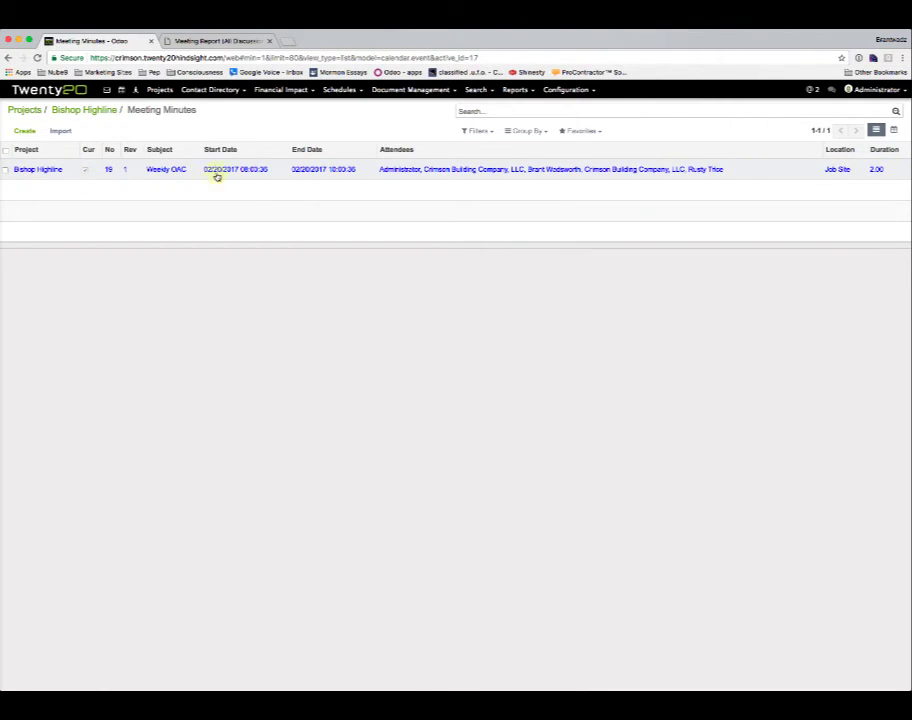
{"action": "left_click", "coordinate": [419, 171]}
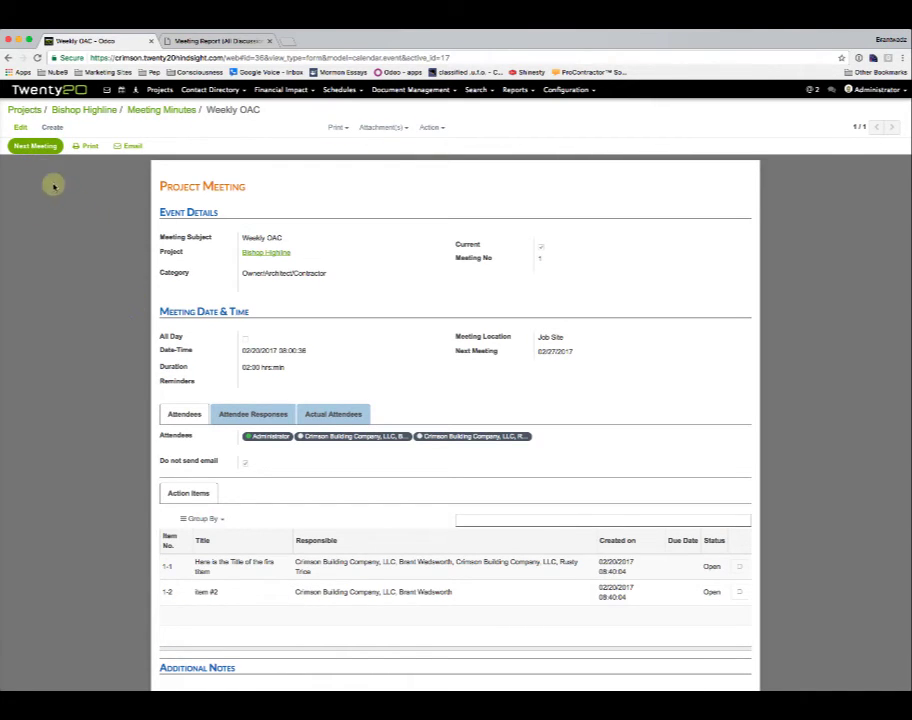
{"action": "left_click", "coordinate": [28, 146]}
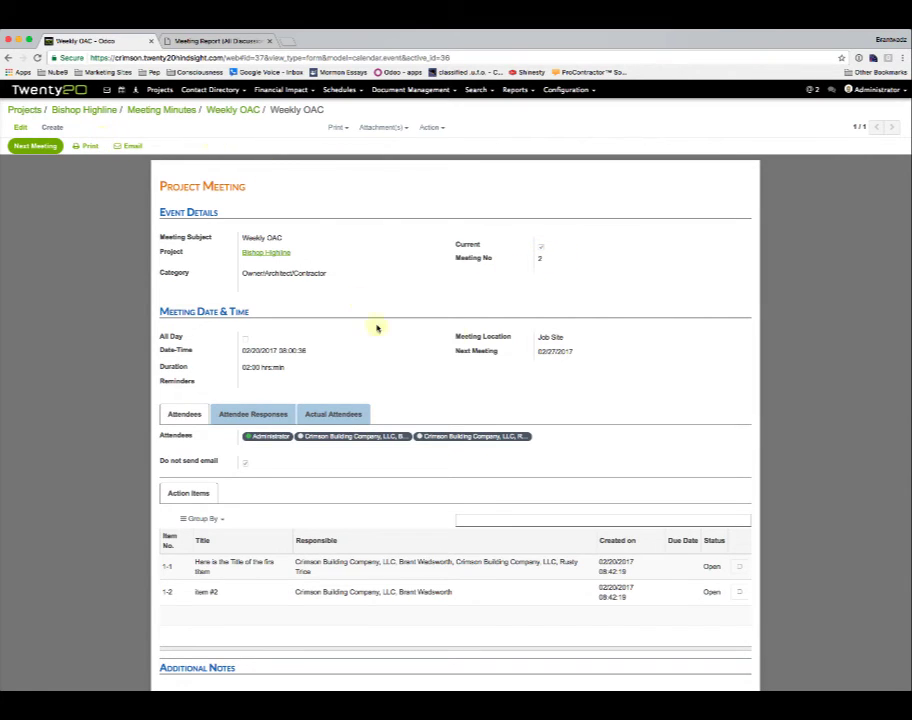
Open Weekly OAC meeting number 2 from the project's meeting minutes for editing and display its actual attendees
{"action": "left_click", "coordinate": [157, 110]}
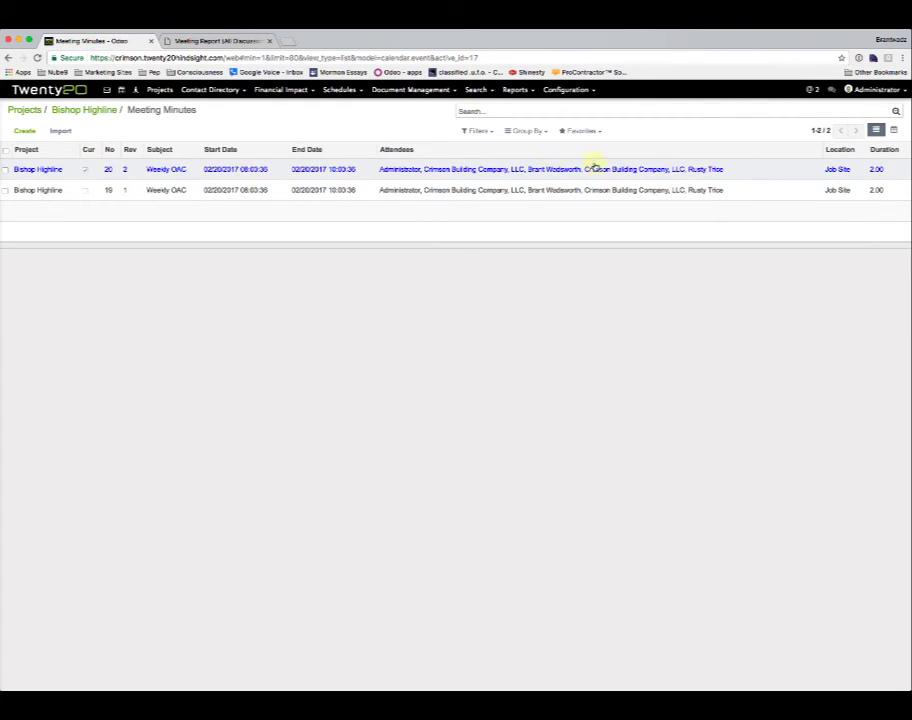
{"action": "left_click", "coordinate": [152, 170]}
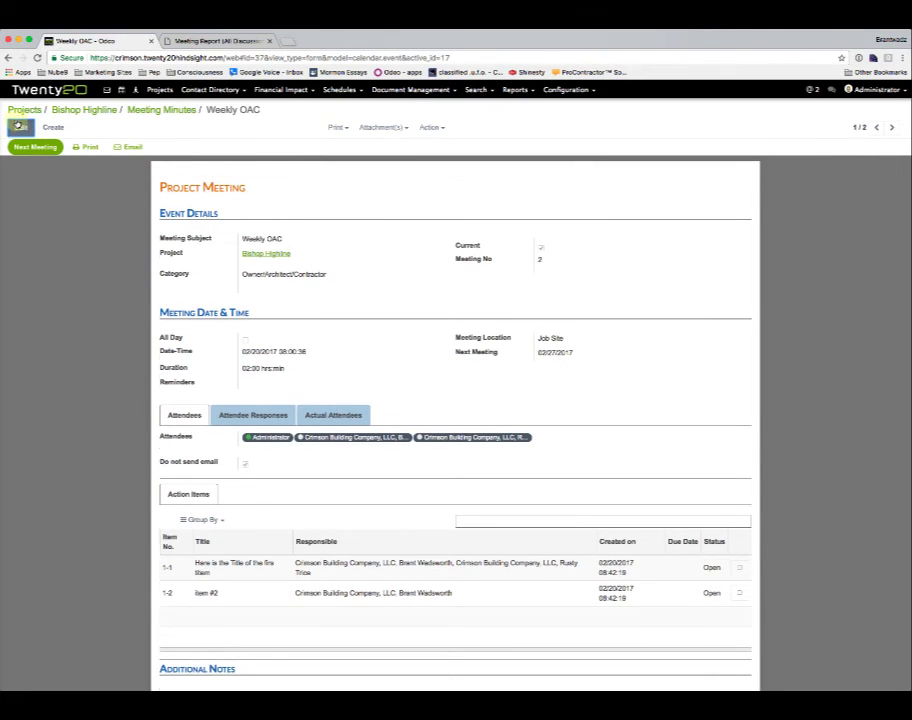
{"action": "left_click", "coordinate": [19, 126]}
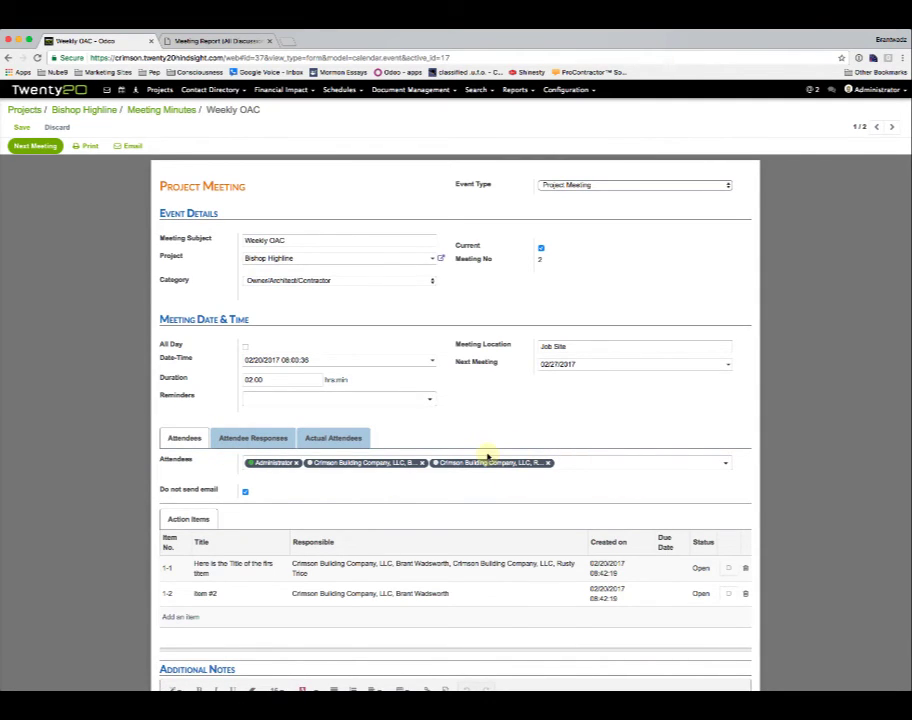
{"action": "left_click", "coordinate": [334, 440]}
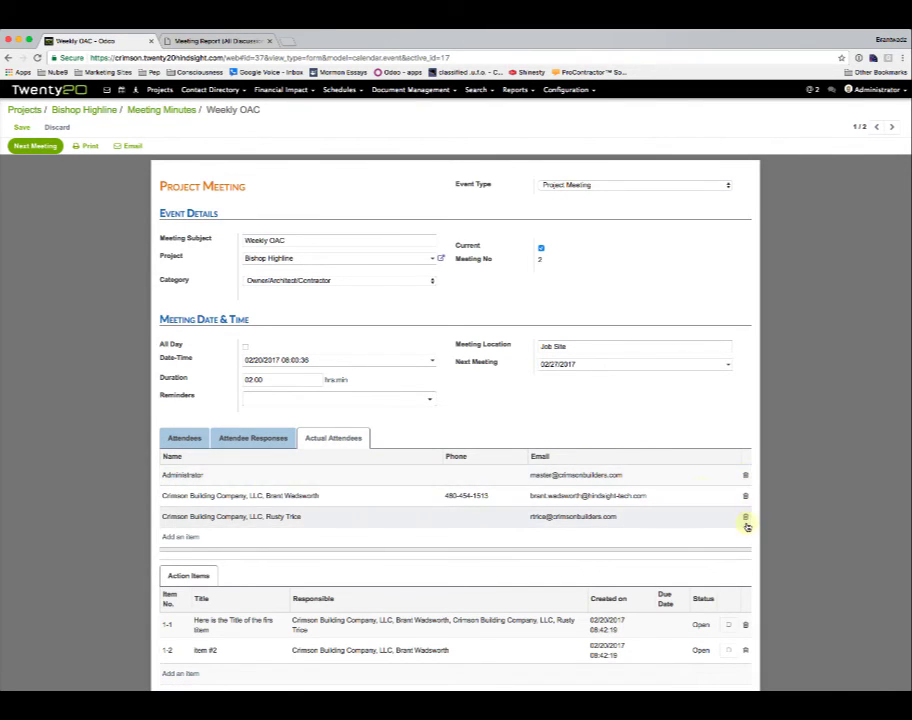
Add an action item titled "new issue" with the project manager responsible and original due date 02/24/2017
{"action": "scroll", "coordinate": [530, 390], "scroll_direction": "down", "scroll_amount": 2}
{"action": "scroll", "coordinate": [530, 393], "scroll_direction": "down", "scroll_amount": 2}
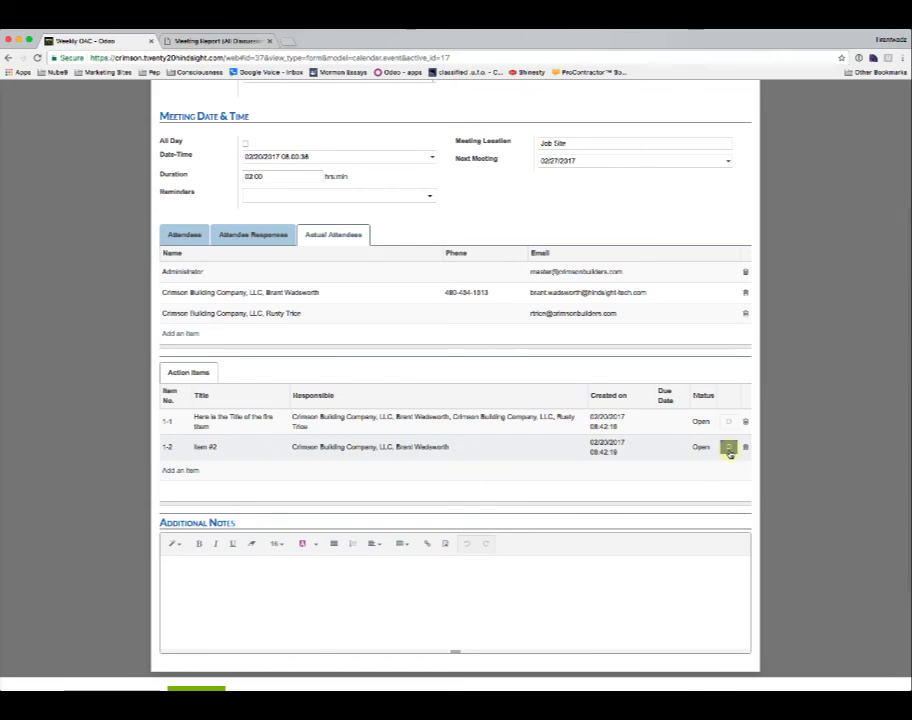
{"action": "left_click", "coordinate": [181, 470]}
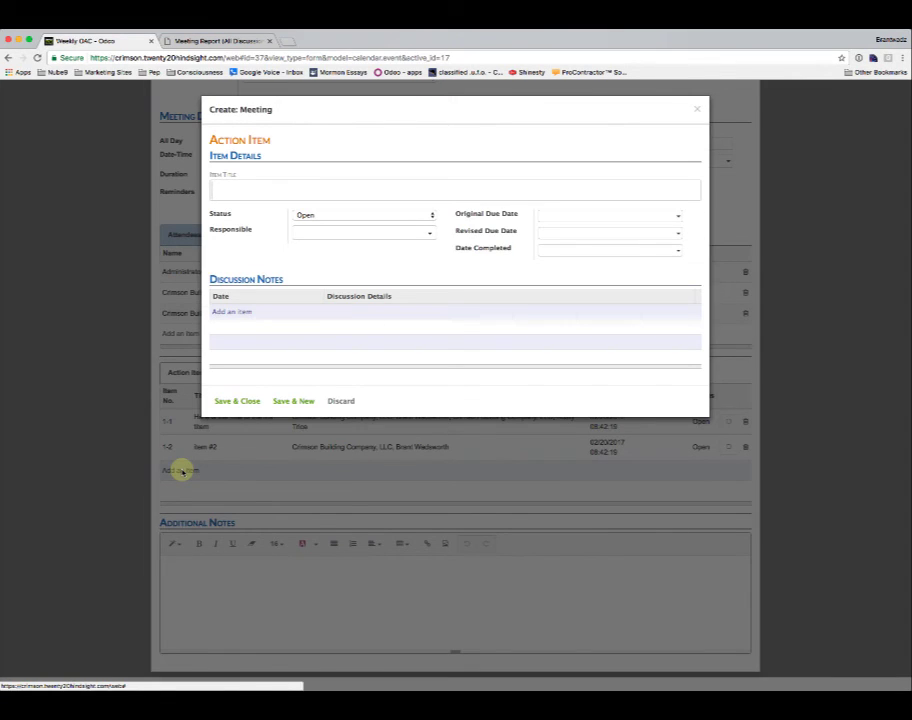
{"action": "type", "text": "NEW"}
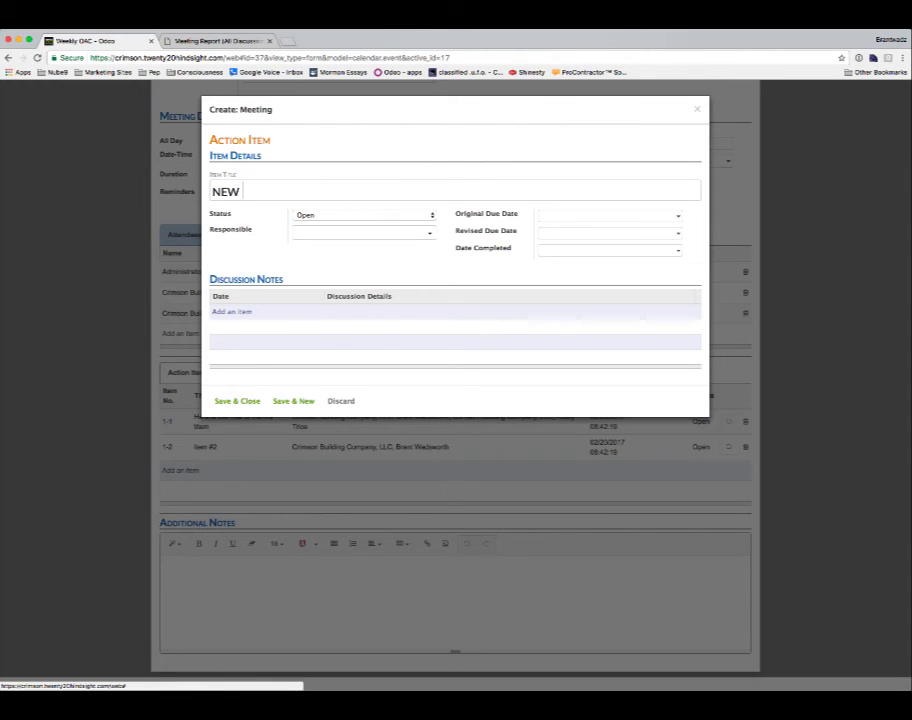
{"action": "type", "text": " ISSUE"}
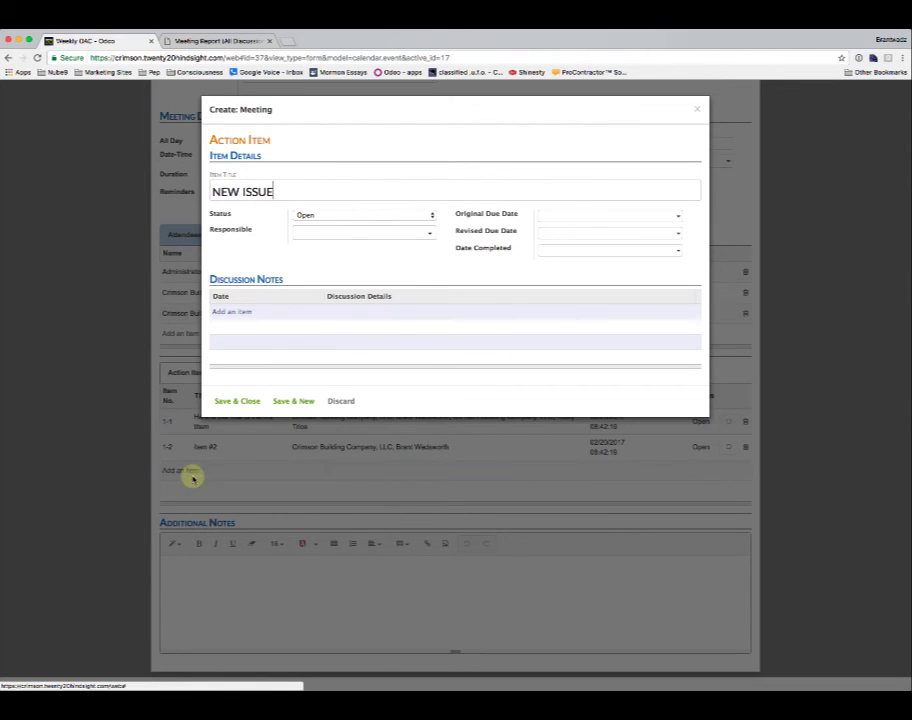
{"action": "left_click", "coordinate": [380, 234]}
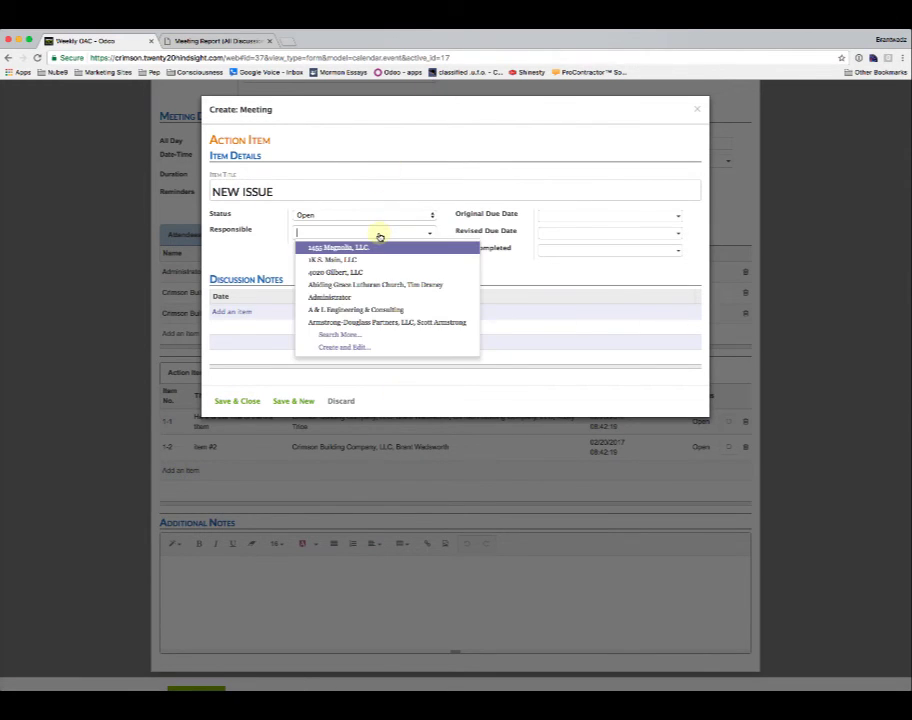
{"action": "type", "text": "rasty"}
{"action": "key", "text": "Return"}
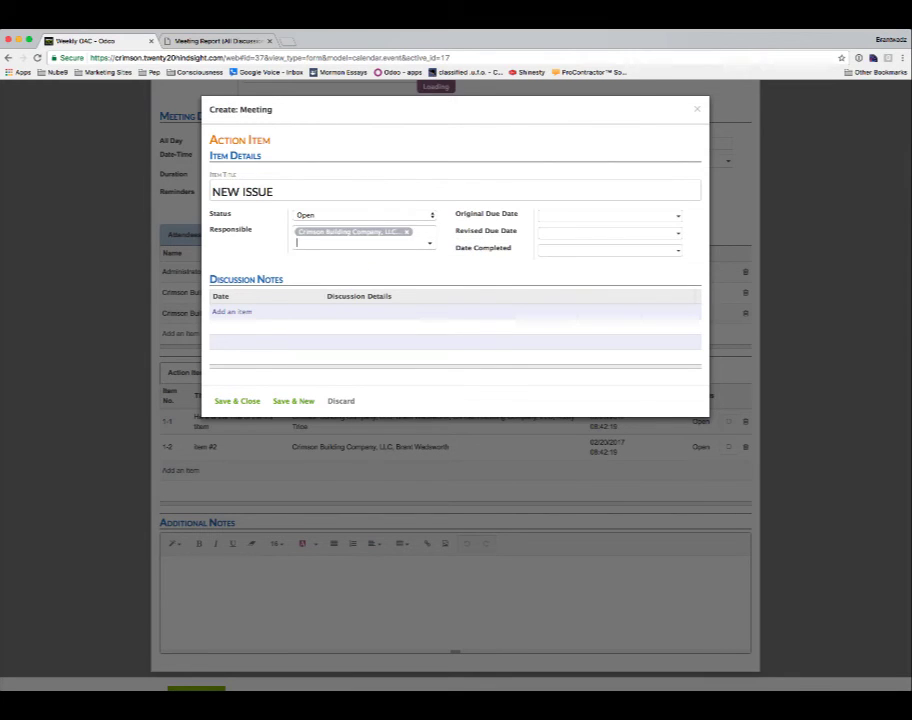
{"action": "left_click", "coordinate": [607, 219]}
{"action": "left_click", "coordinate": [641, 317]}
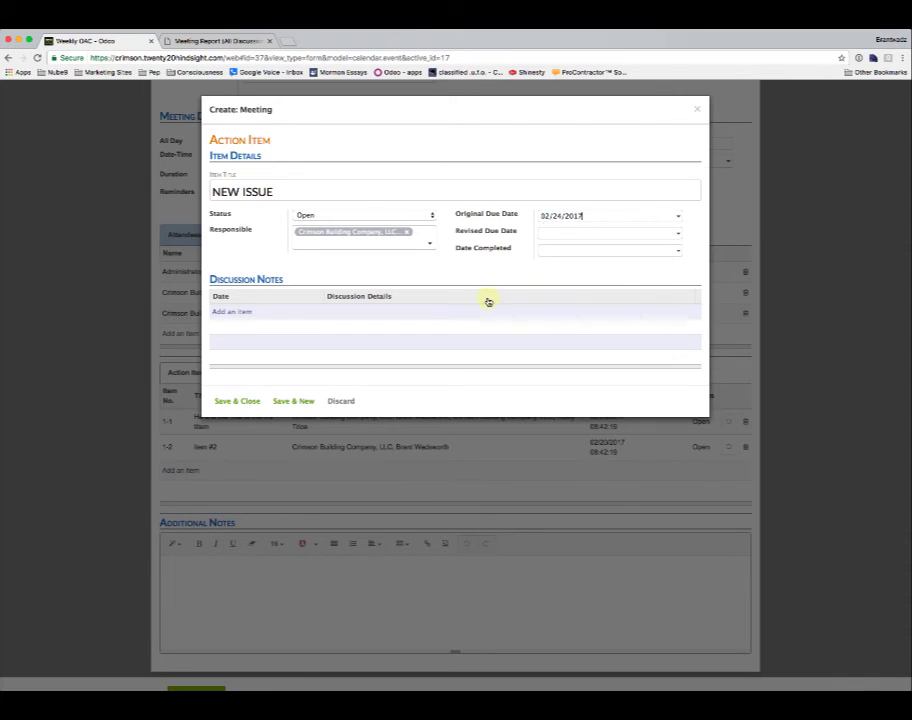
Add a discussion note dated 02/21/2017 reading "Theses are all teh details of the issues", and save the action item and the meeting
{"action": "left_click", "coordinate": [231, 312]}
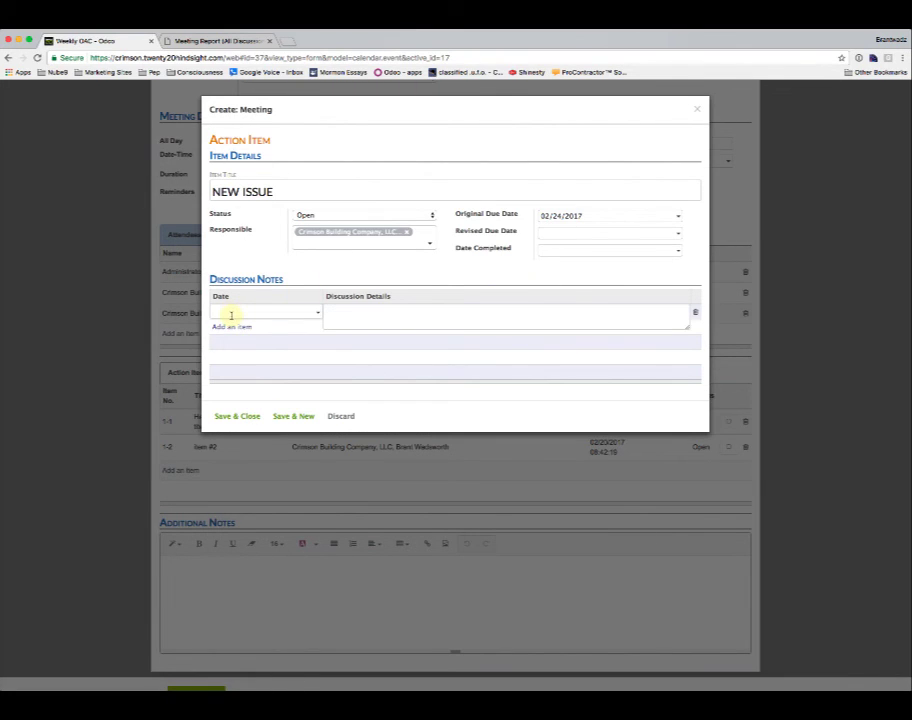
{"action": "left_click", "coordinate": [259, 314]}
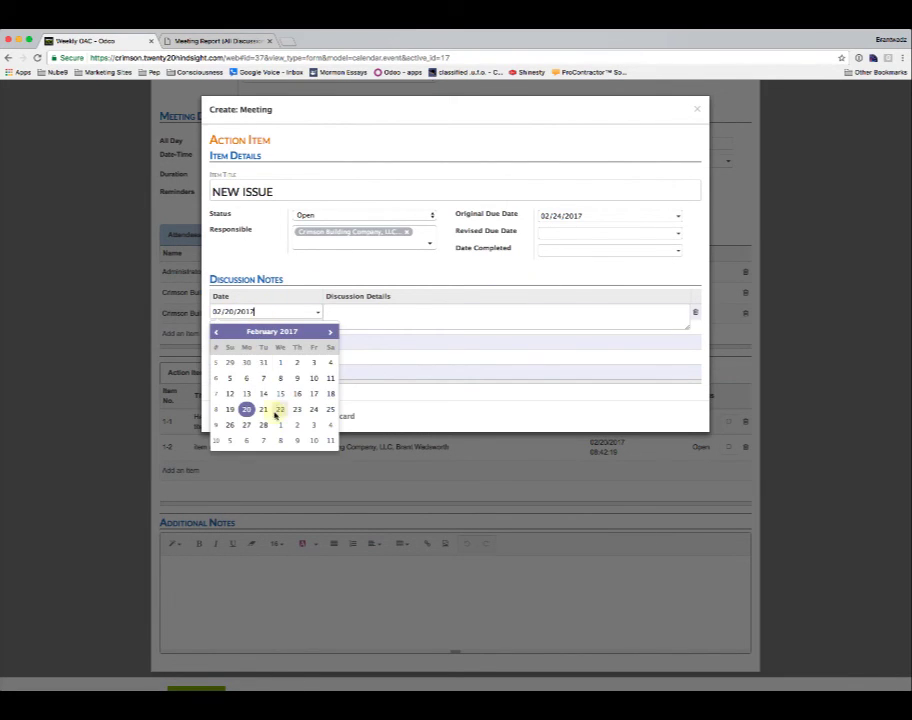
{"action": "left_click", "coordinate": [265, 410]}
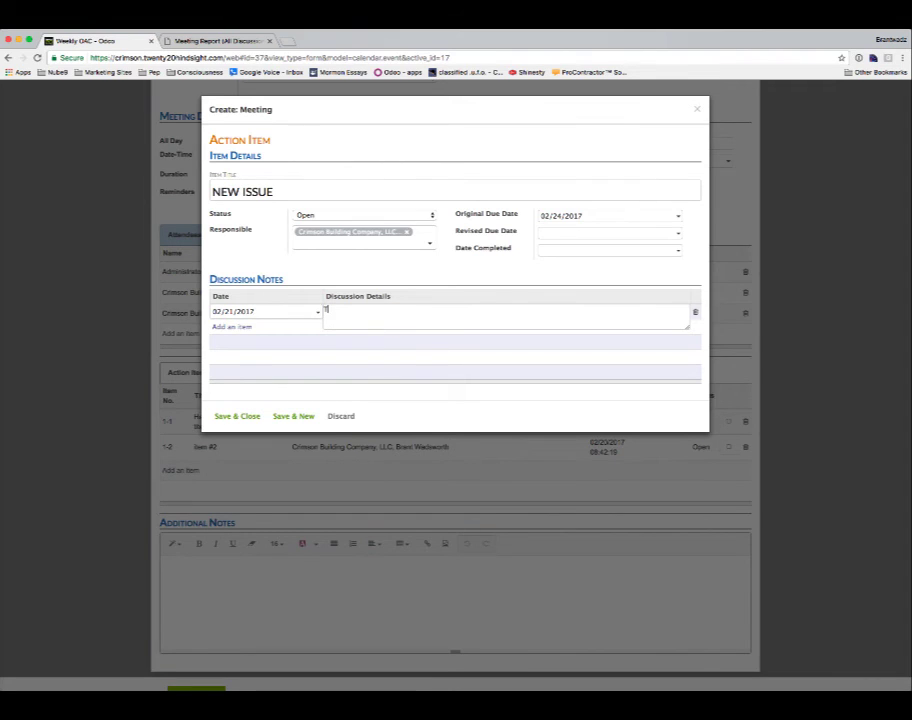
{"action": "type", "text": "Theses are all teh details of the issues"}
{"action": "left_click", "coordinate": [238, 418]}
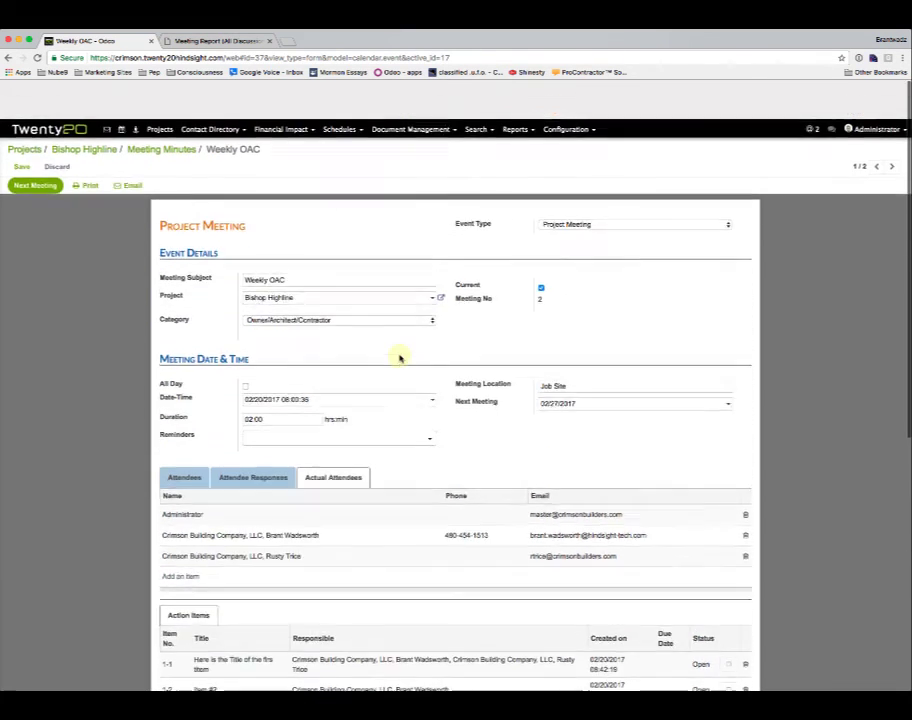
{"action": "scroll", "coordinate": [400, 358], "scroll_direction": "up", "scroll_amount": 3}
{"action": "left_click", "coordinate": [33, 130]}
Close action item 1-1 in the second Weekly OAC meeting
{"action": "scroll", "coordinate": [460, 358], "scroll_direction": "down", "scroll_amount": 3}
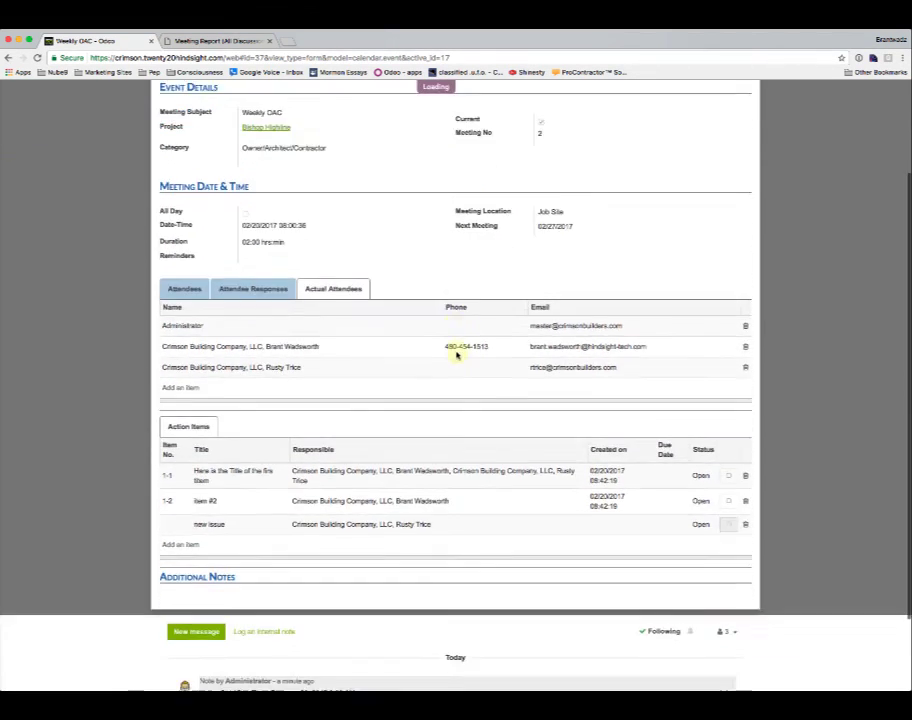
{"action": "scroll", "coordinate": [129, 493], "scroll_direction": "down", "scroll_amount": 1}
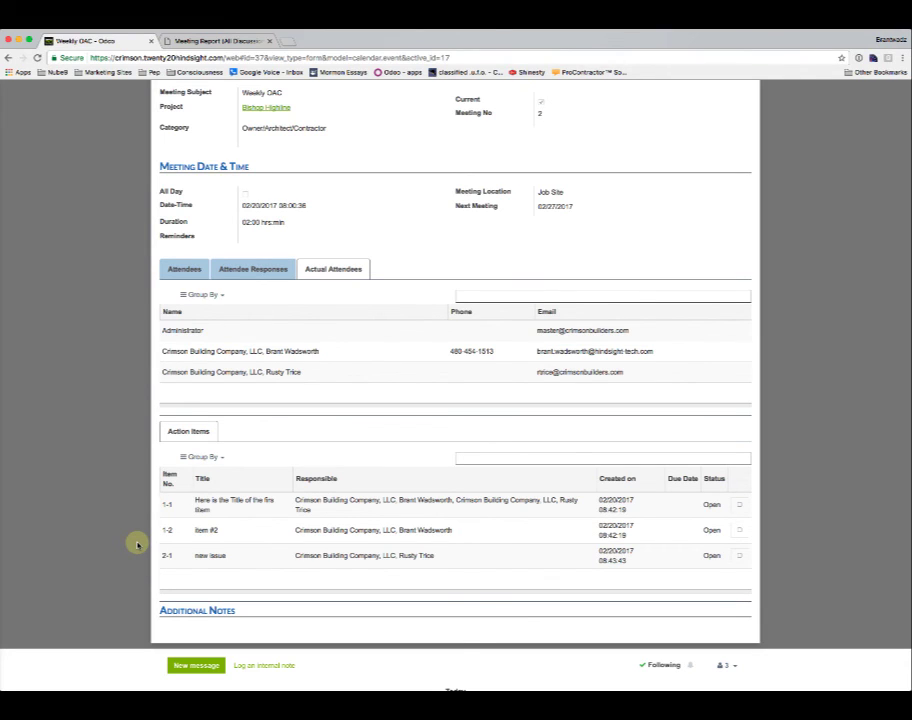
{"action": "left_click", "coordinate": [737, 504]}
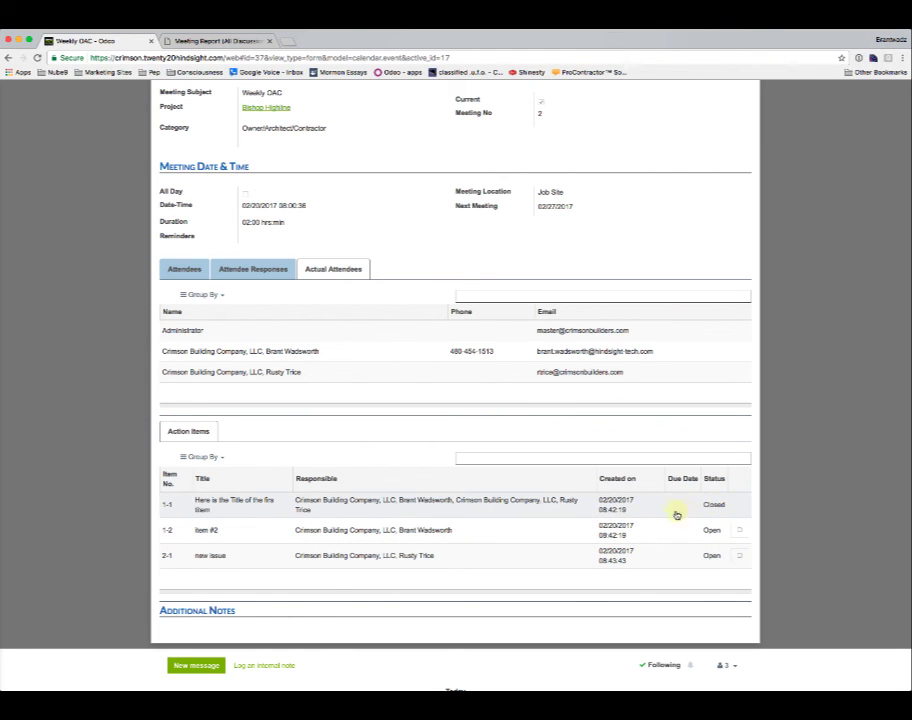
Print the second meeting's Meeting Report (Last 3 Discussion) as a PDF, review it and close it
{"action": "scroll", "coordinate": [490, 315], "scroll_direction": "up", "scroll_amount": 3}
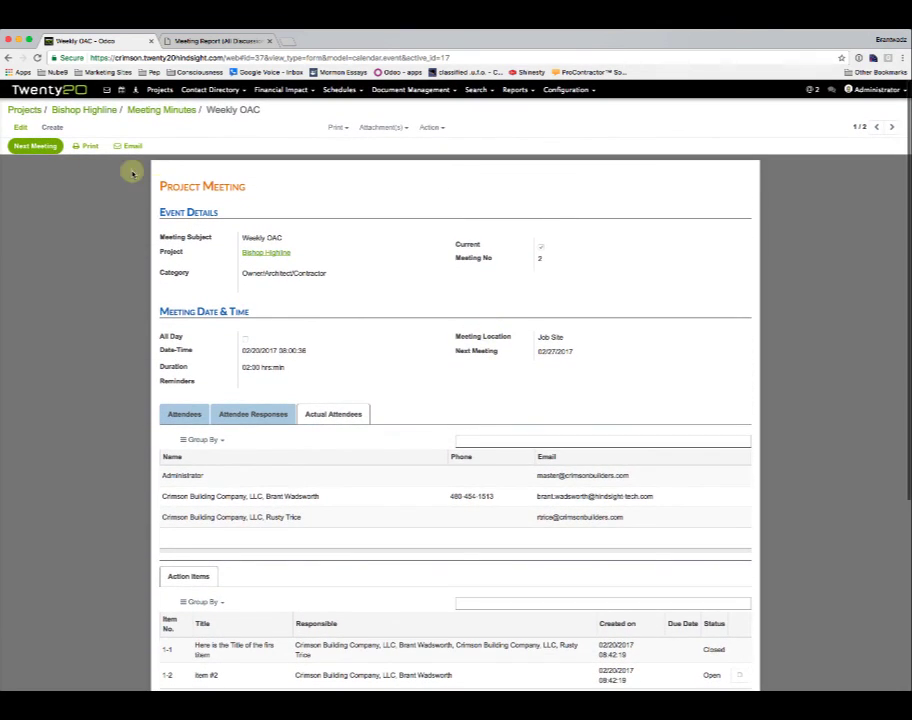
{"action": "left_click", "coordinate": [336, 126]}
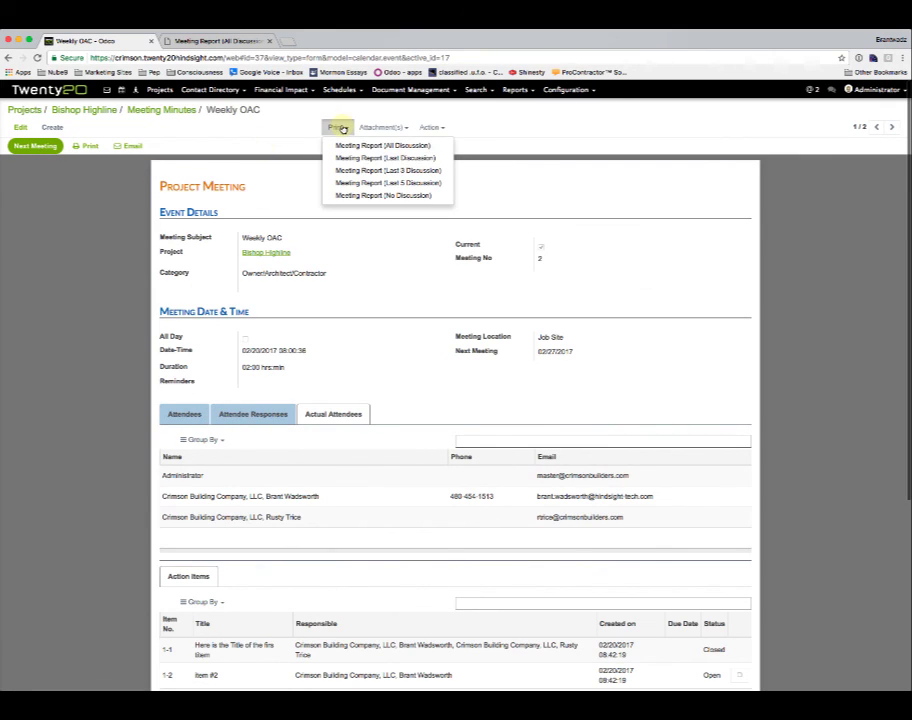
{"action": "left_click", "coordinate": [397, 171]}
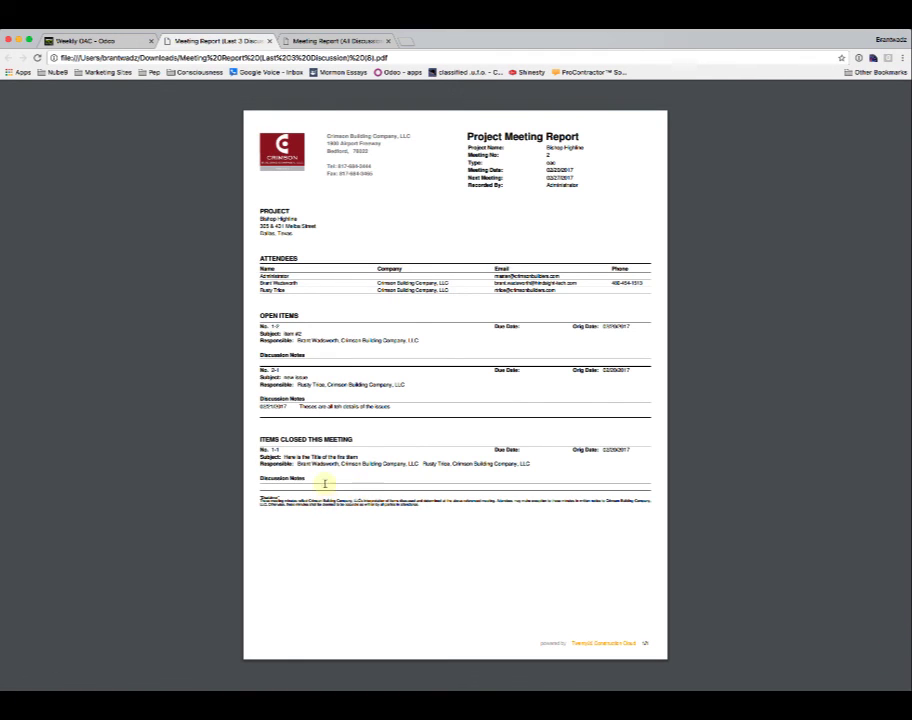
{"action": "left_click", "coordinate": [270, 41]}
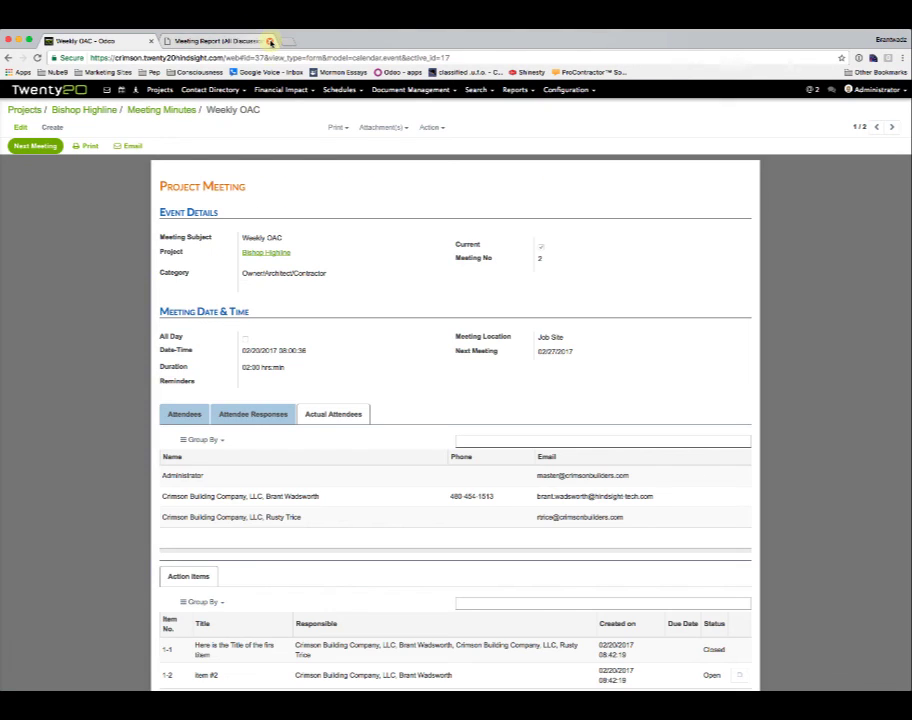
Look over the second meeting's record and return to the Bishop Highline project's Meeting Minutes list
{"action": "scroll", "coordinate": [397, 323], "scroll_direction": "down", "scroll_amount": 5}
{"action": "scroll", "coordinate": [397, 323], "scroll_direction": "up", "scroll_amount": 5}
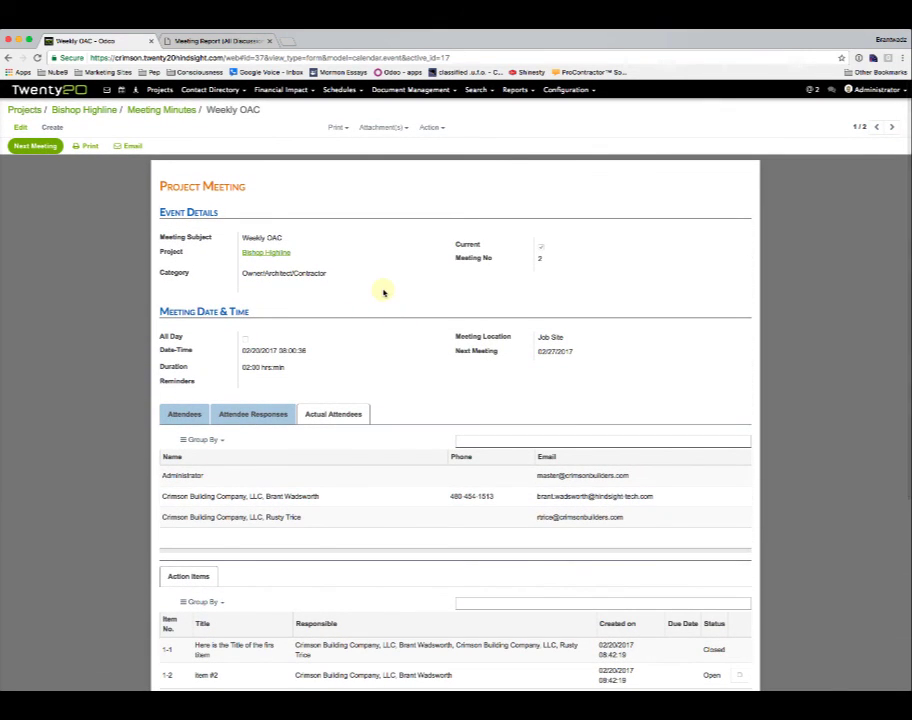
{"action": "left_click", "coordinate": [161, 111]}
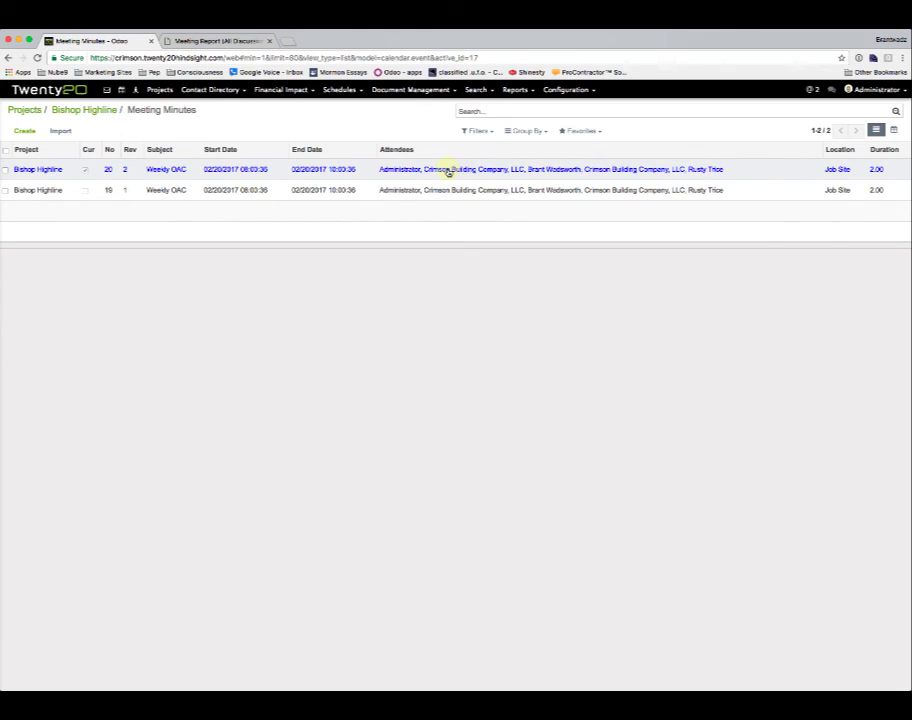
{"action": "left_click", "coordinate": [733, 30]}
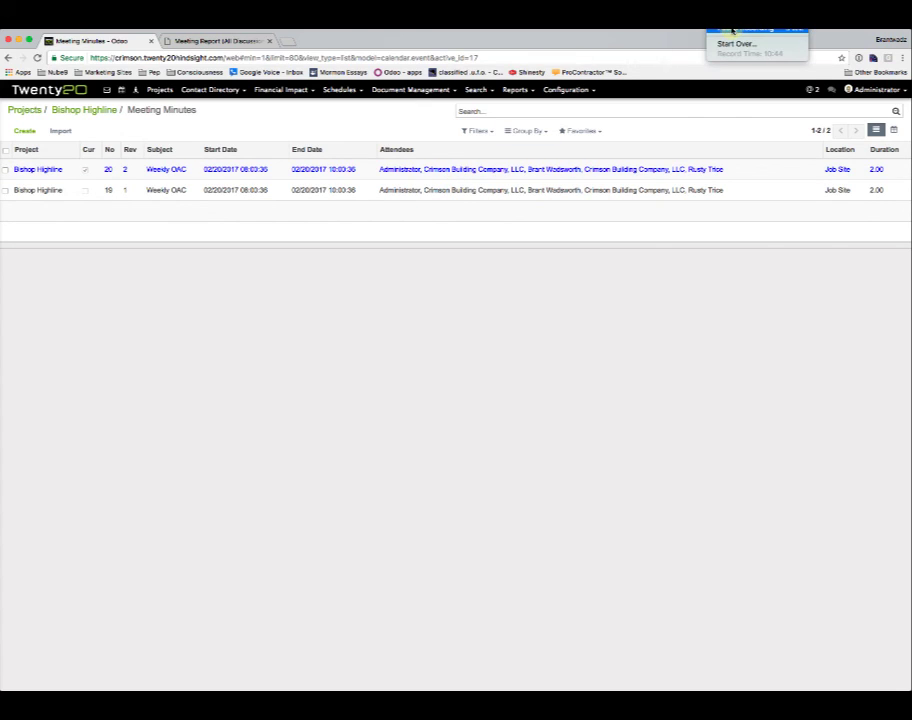